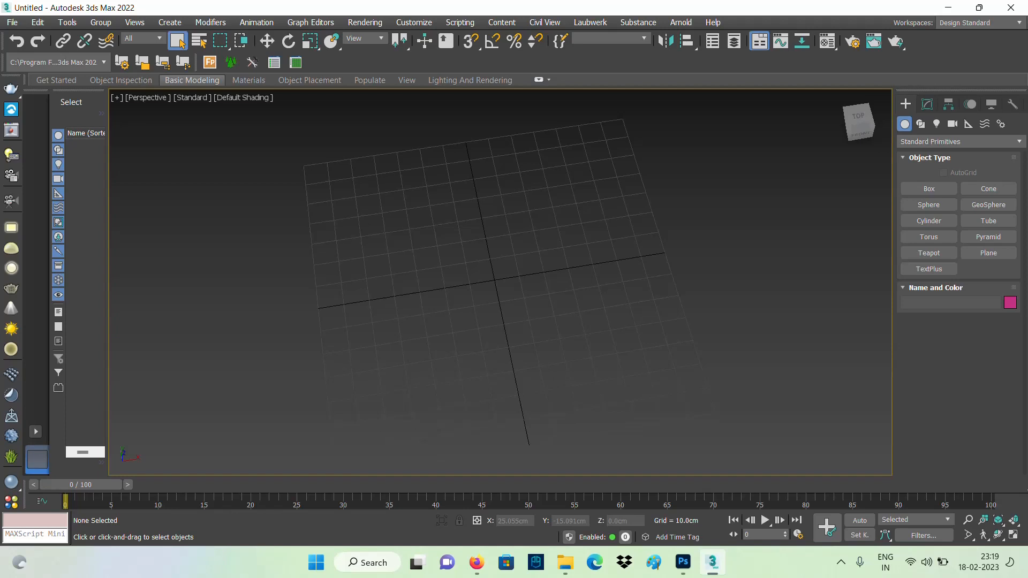
# - Switch to Firefox, search Google for "jali design" and browse the image results for lattice patterns
pyautogui.click(477, 562)
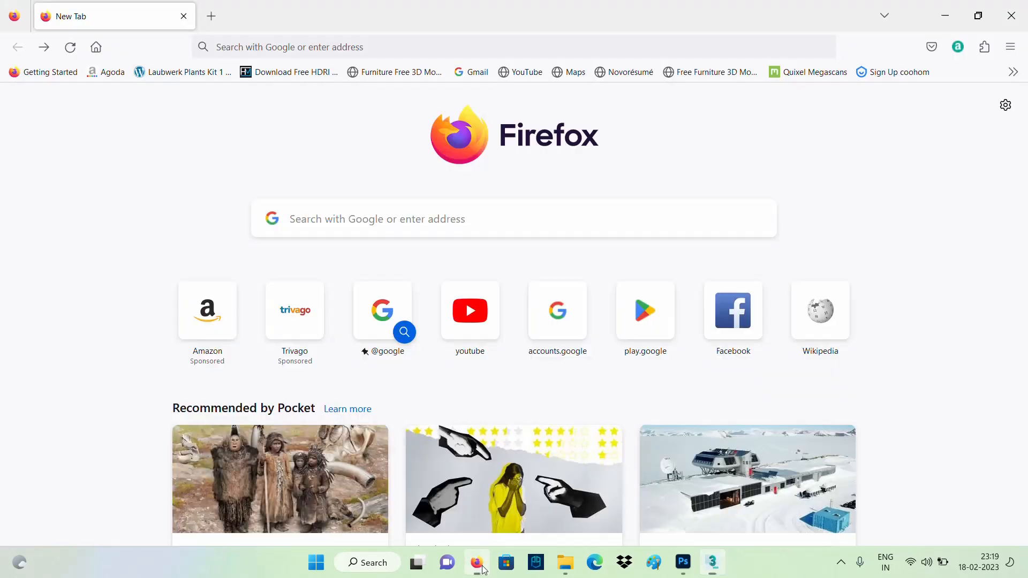
pyautogui.click(398, 221)
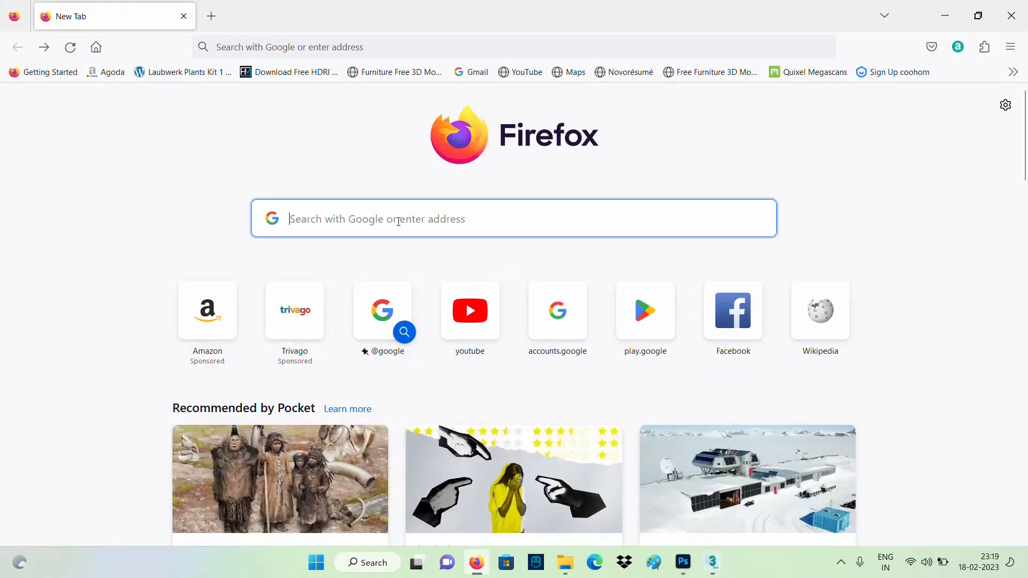
pyautogui.write('jali')
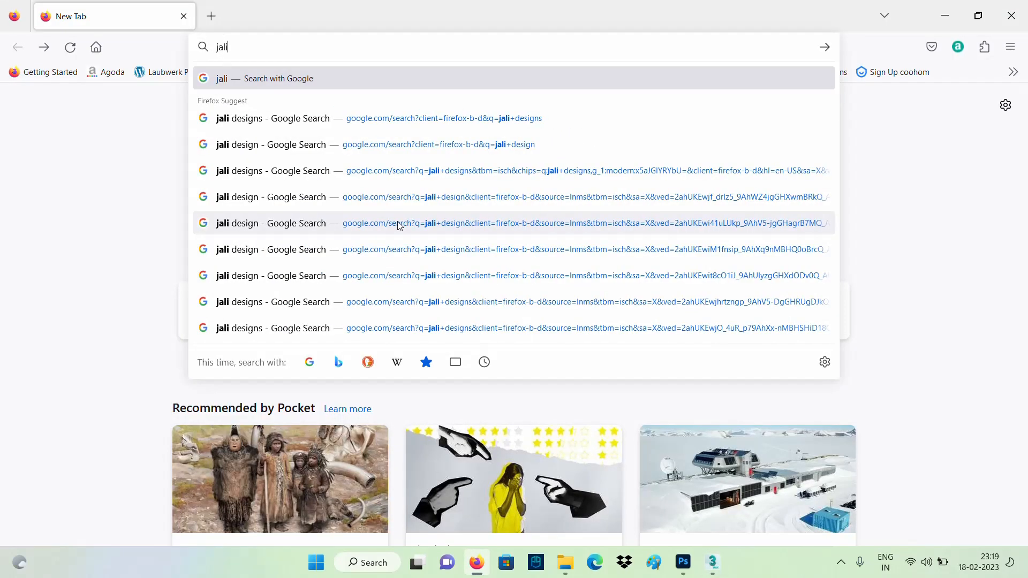
pyautogui.write(' design')
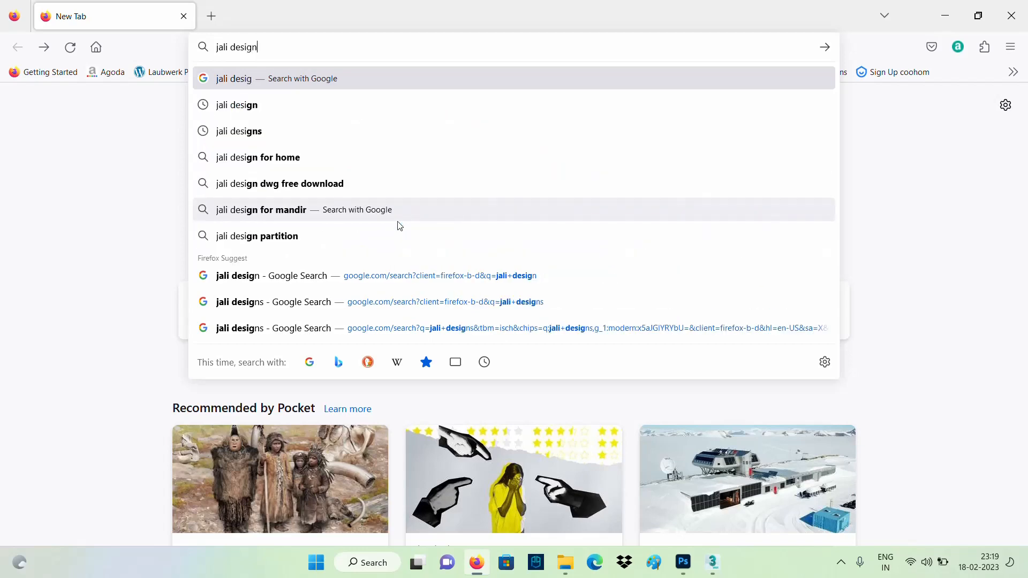
pyautogui.press('Return')
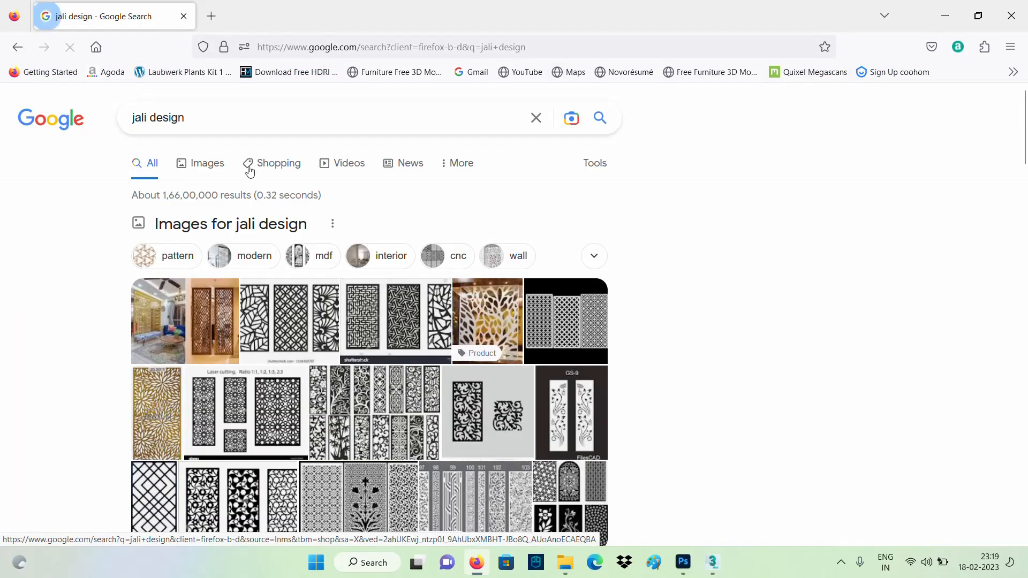
pyautogui.click(215, 167)
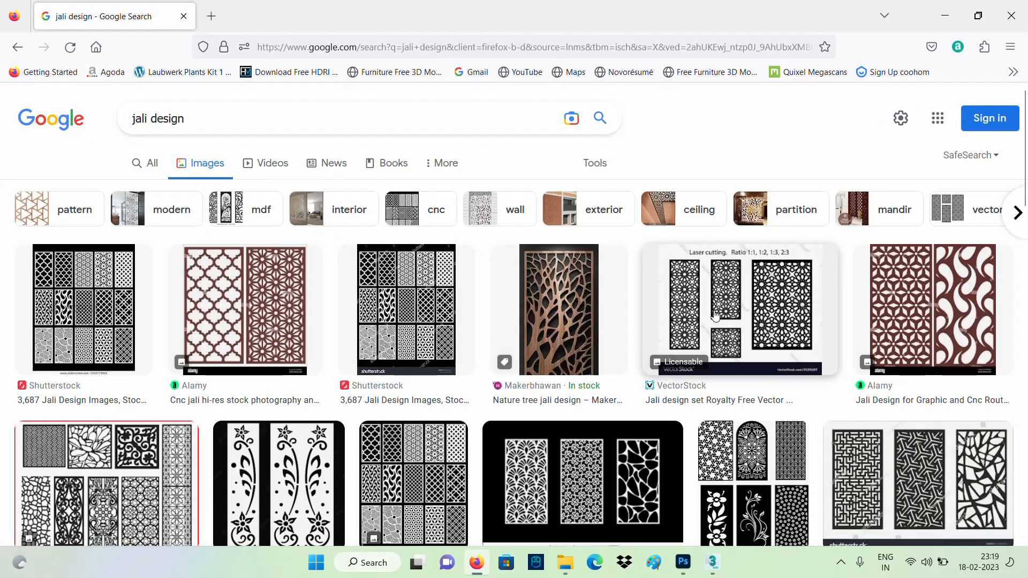
pyautogui.scroll(-7, 715, 316)
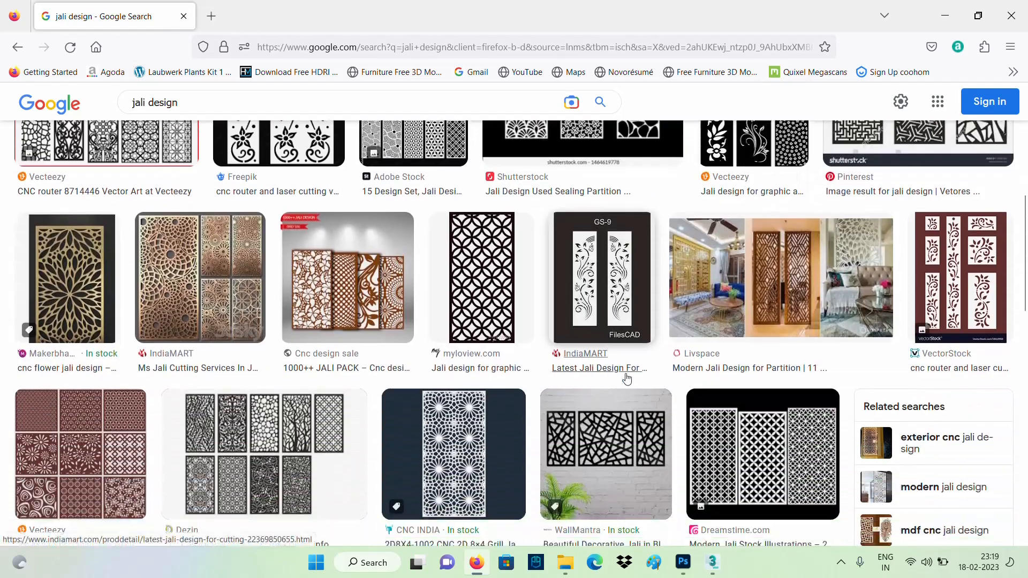
pyautogui.scroll(1, 630, 379)
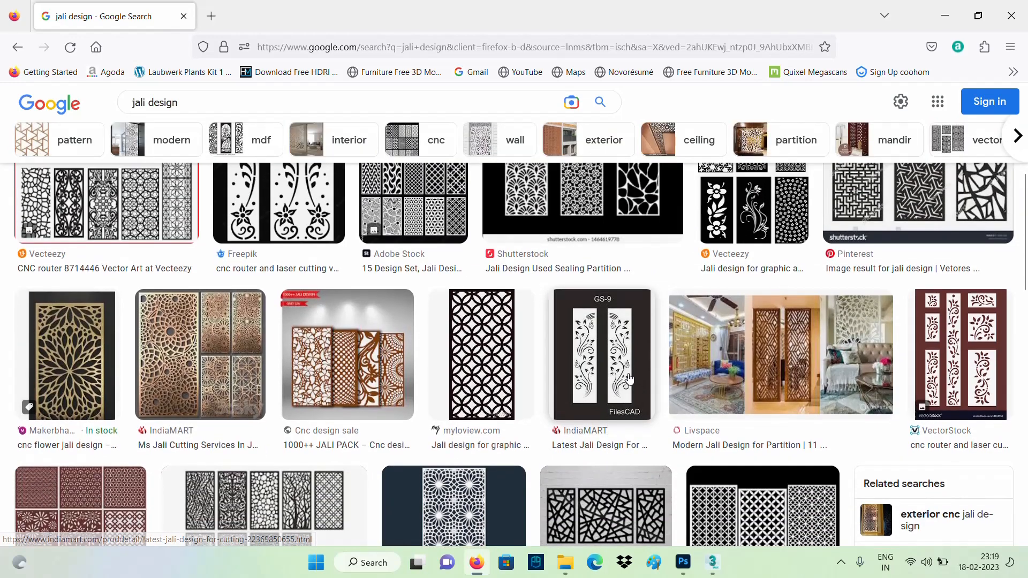
pyautogui.scroll(5, 630, 379)
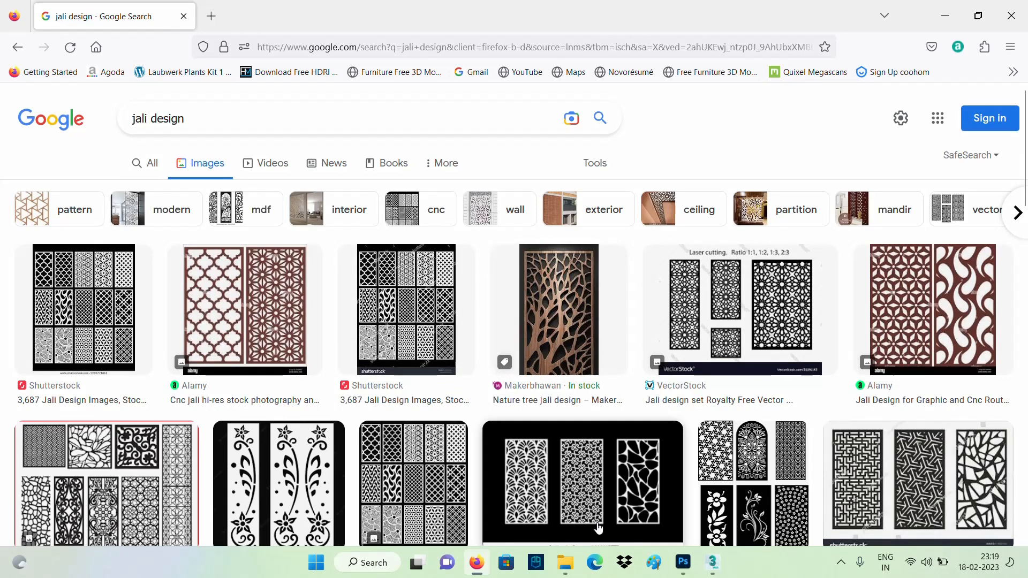
# - Preview 1d691b6b92472d5516c2eb8a66baccff.jpg from the Pictures folder, then switch to Photoshop and open the same image there
pyautogui.click(565, 562)
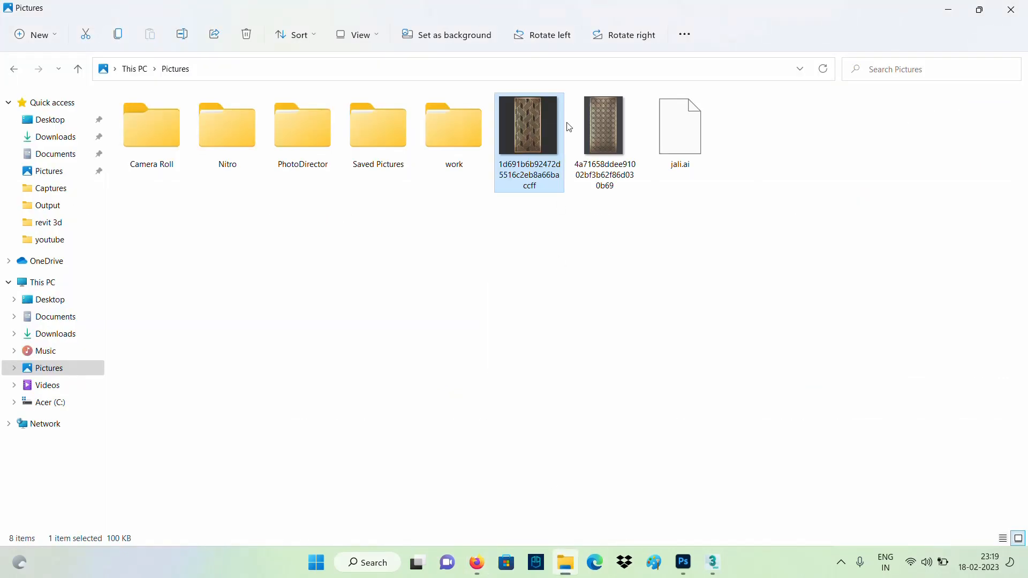
pyautogui.doubleClick(534, 151)
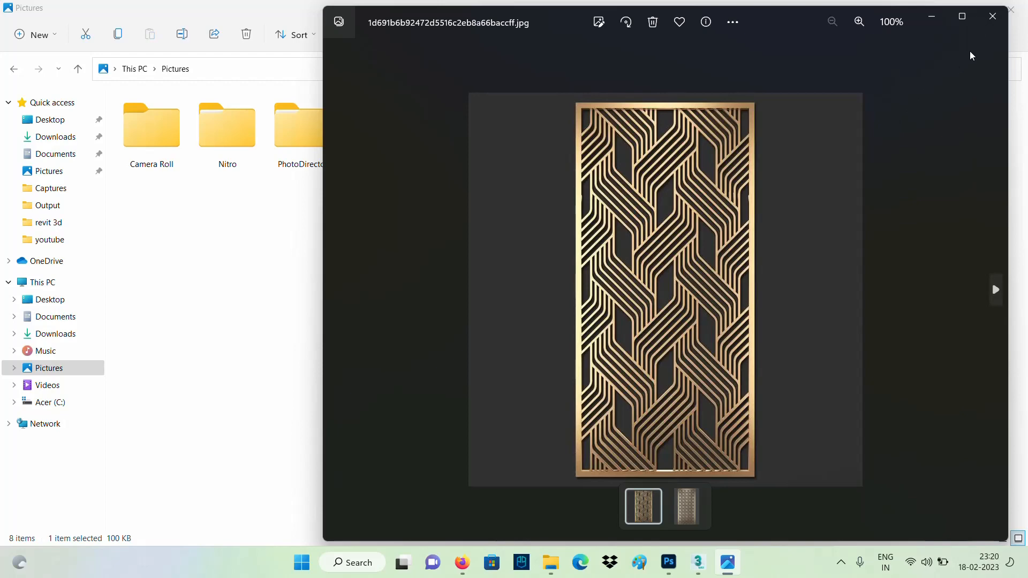
pyautogui.click(664, 574)
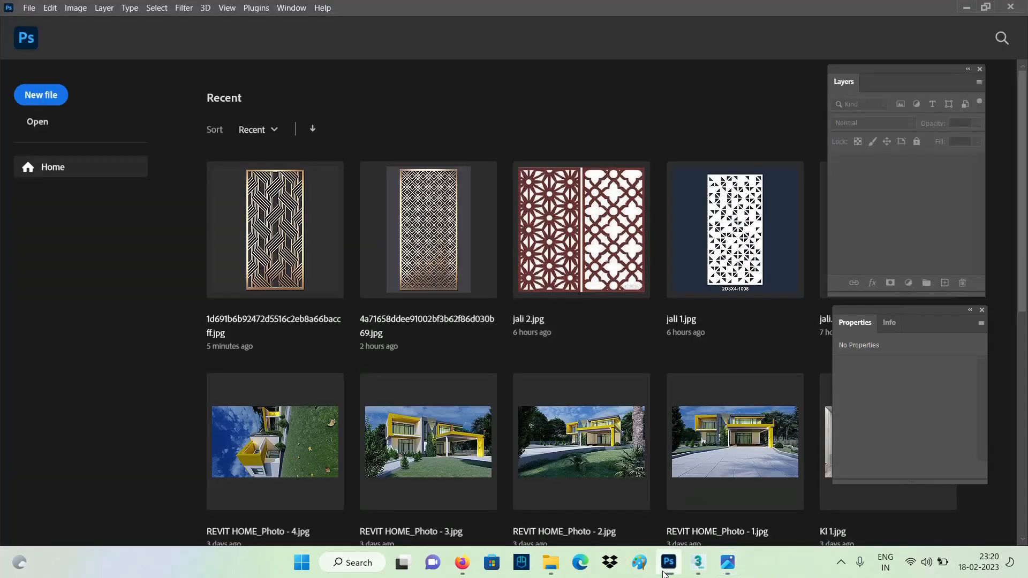
pyautogui.click(51, 127)
pyautogui.click(151, 207)
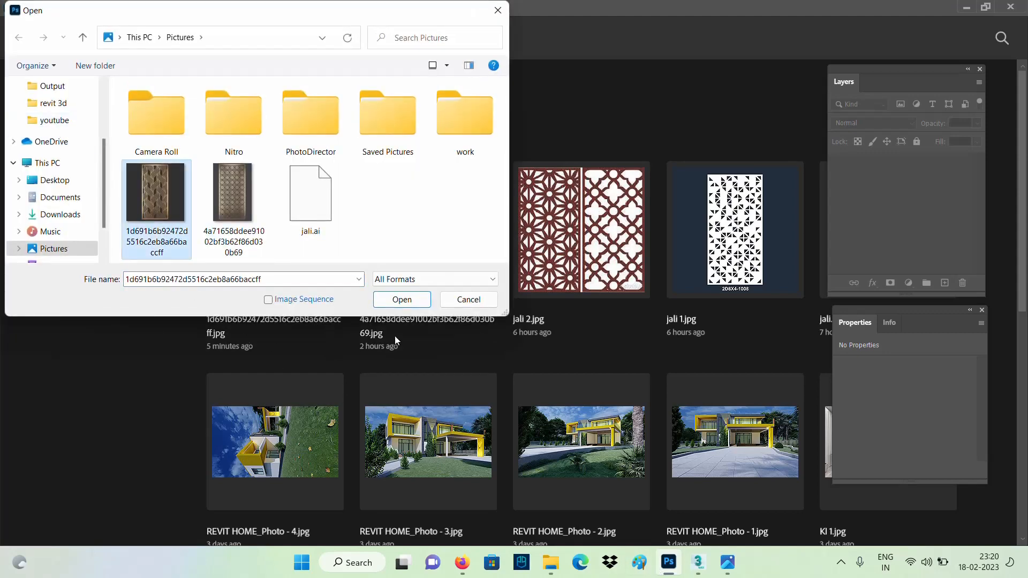
pyautogui.click(402, 300)
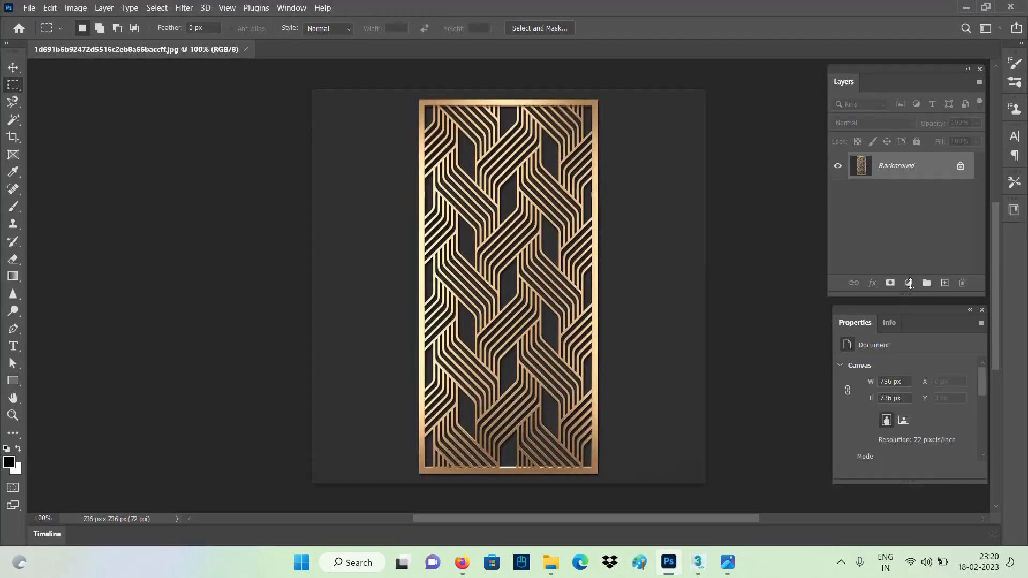
# - Unlock the Background layer and desaturate the jali image
pyautogui.click(960, 169)
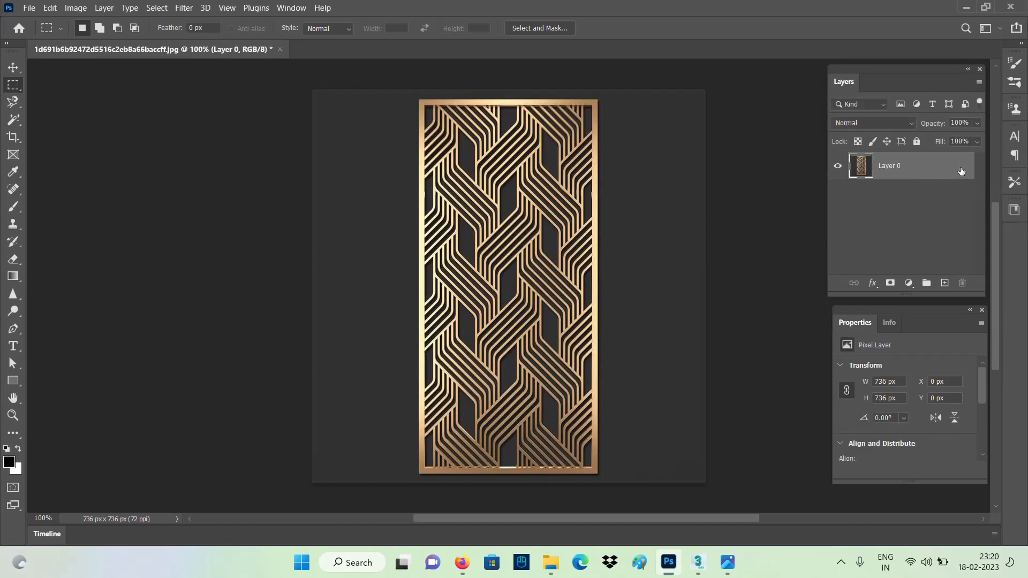
pyautogui.click(76, 9)
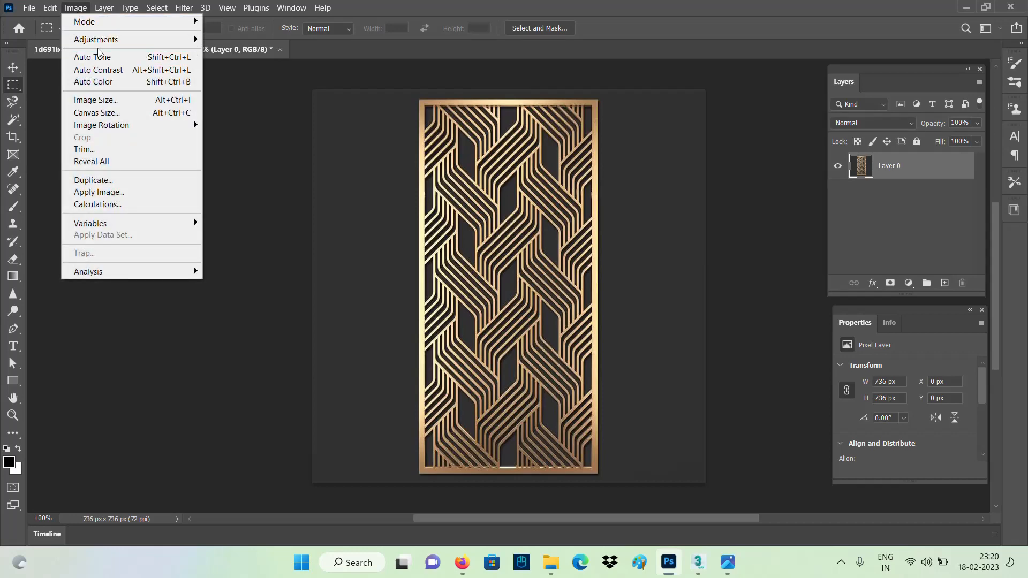
pyautogui.moveTo(129, 39)
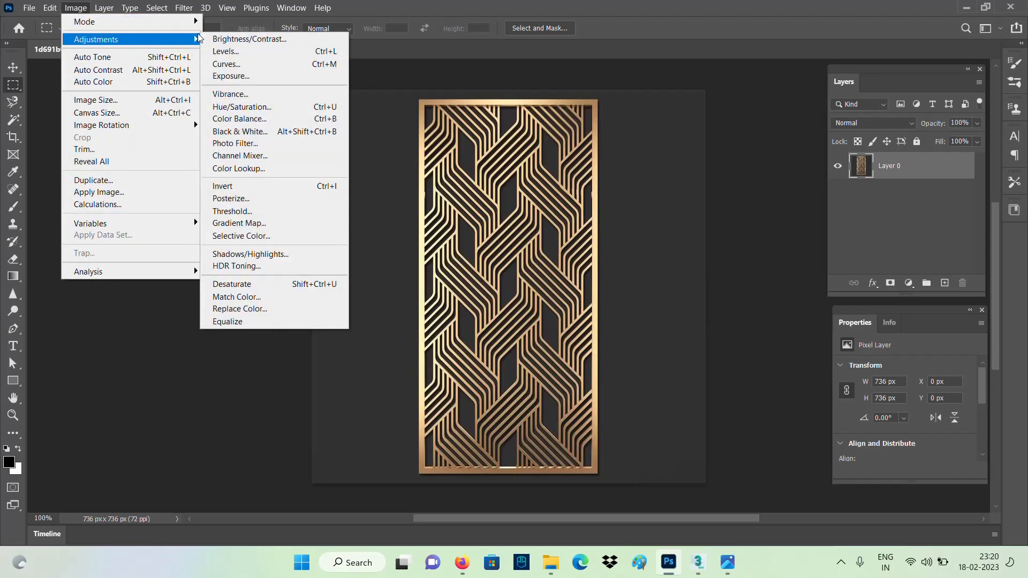
pyautogui.click(250, 289)
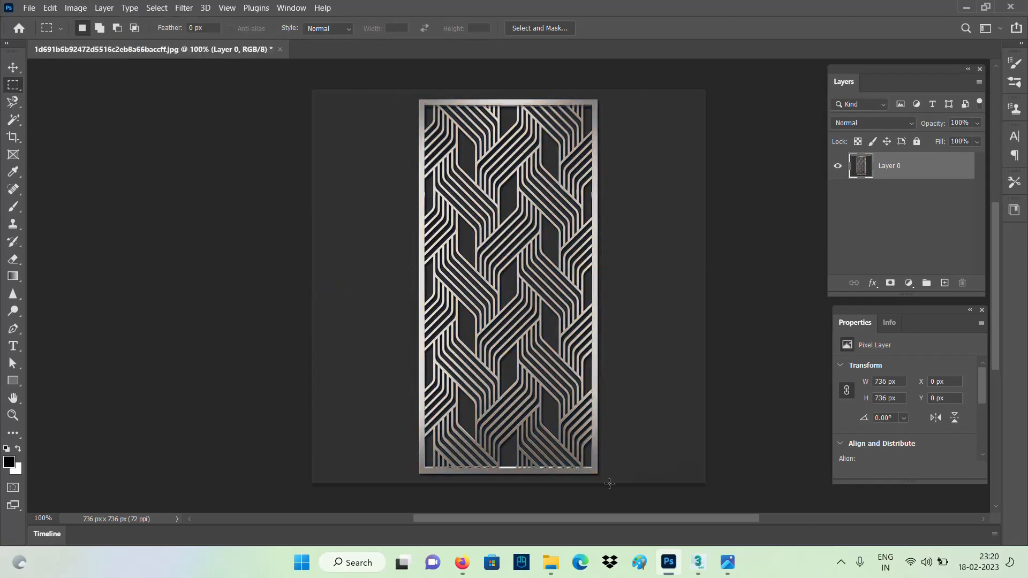
# - Apply a Levels adjustment to the jali image with input black point 71, midtone 4 and white point 255
pyautogui.click(85, 8)
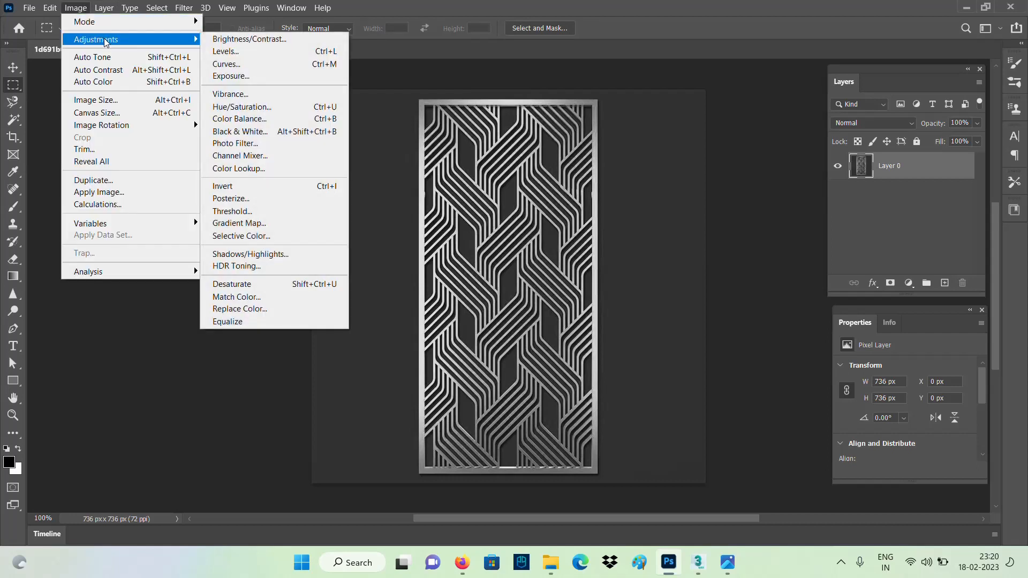
pyautogui.click(255, 55)
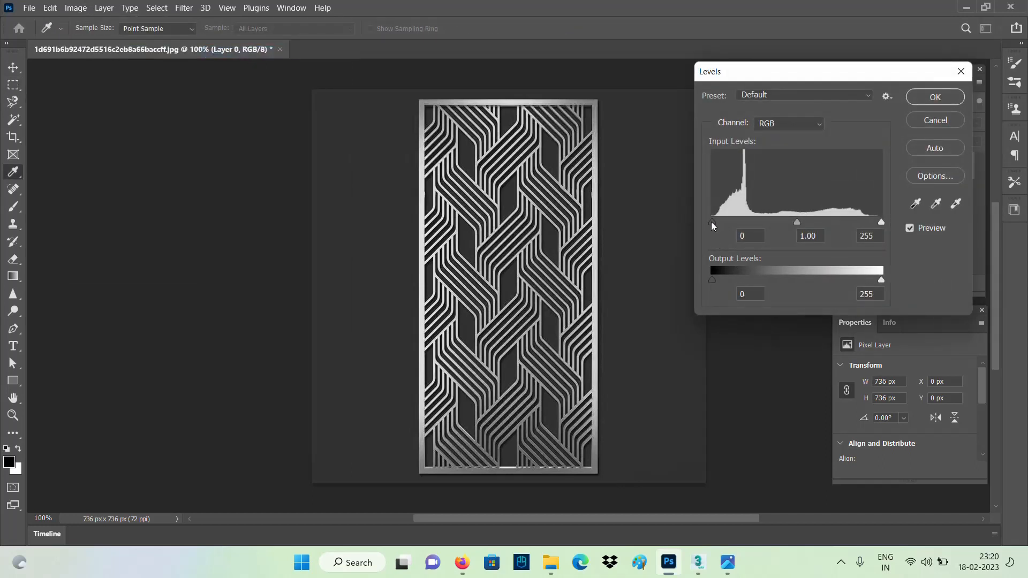
pyautogui.moveTo(712, 222); pyautogui.dragTo(752, 239)
pyautogui.moveTo(816, 223); pyautogui.dragTo(758, 223)
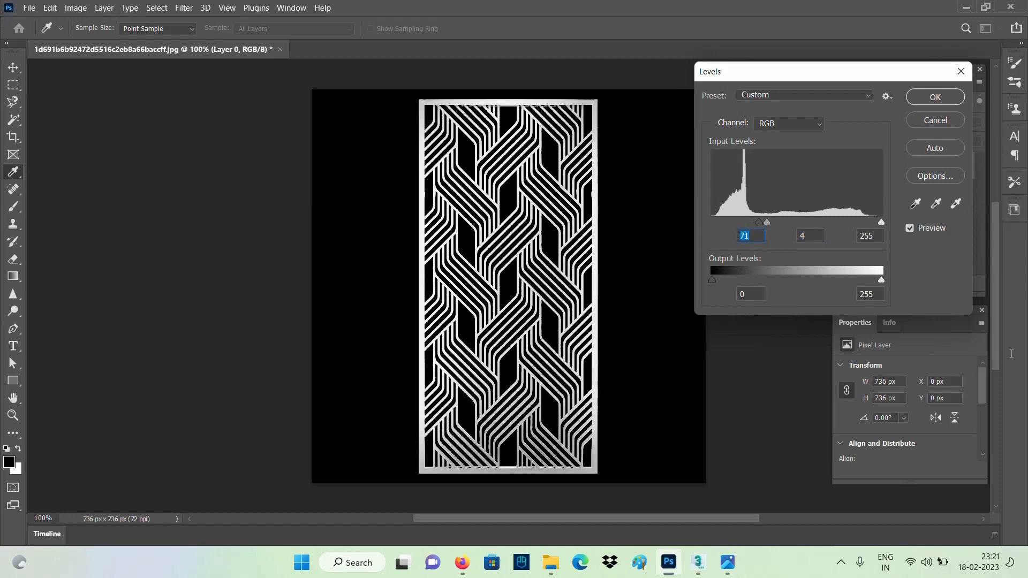
pyautogui.click(930, 100)
pyautogui.press('m')
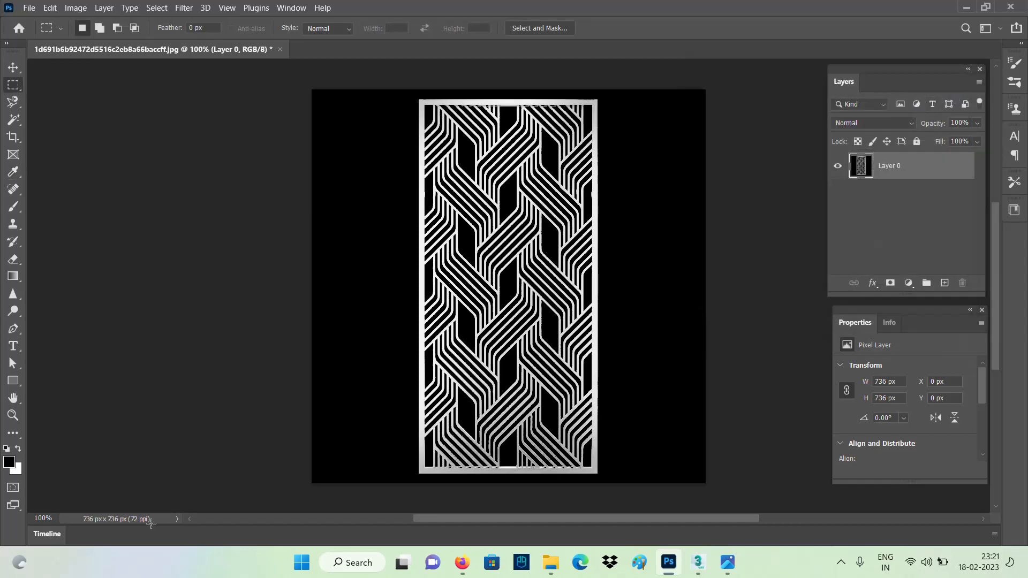
# - Select the light jali frame and its connected lattice with the Magic Wand Tool at tolerance 32
pyautogui.click(16, 126)
pyautogui.rightClick(16, 126)
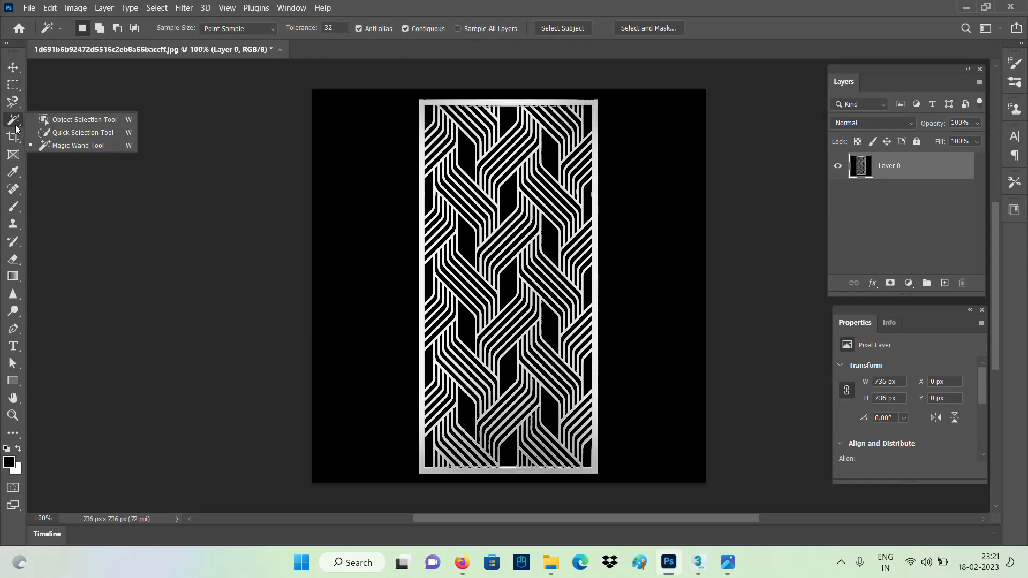
pyautogui.click(57, 148)
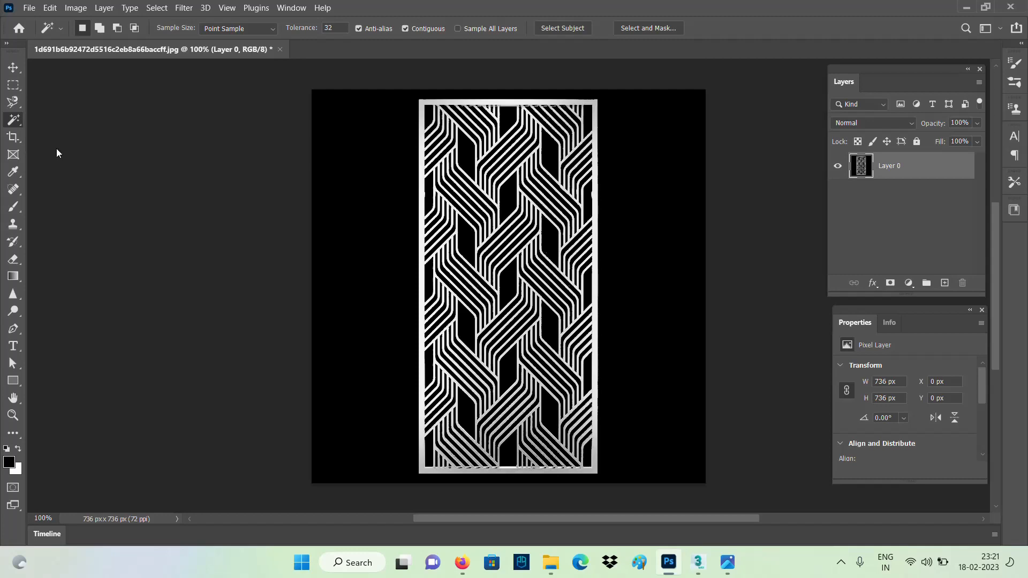
pyautogui.click(422, 146)
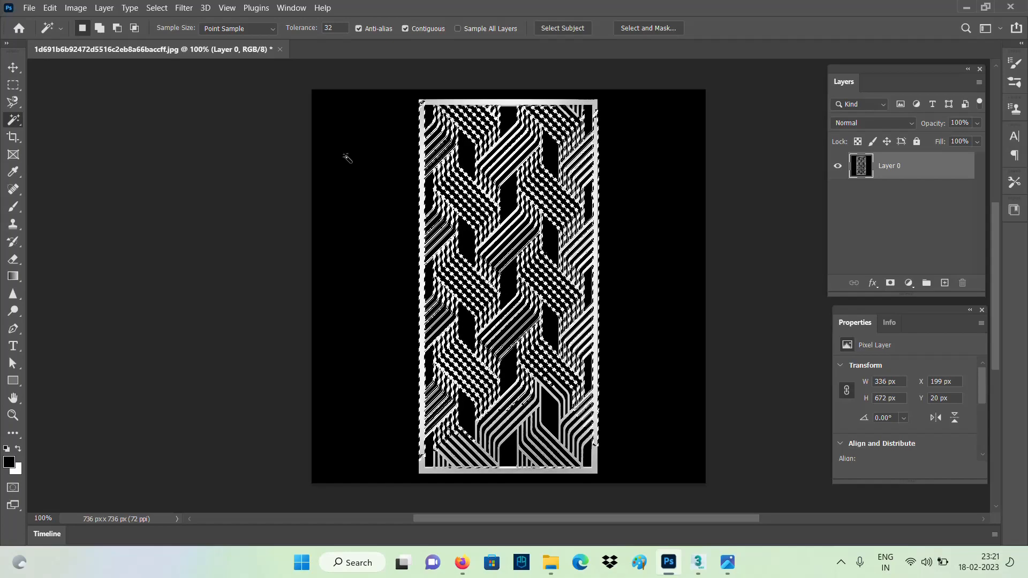
# - Convert the jali selection into a work path with a tolerance of 2.0 pixels
pyautogui.click(14, 84)
pyautogui.rightClick(425, 143)
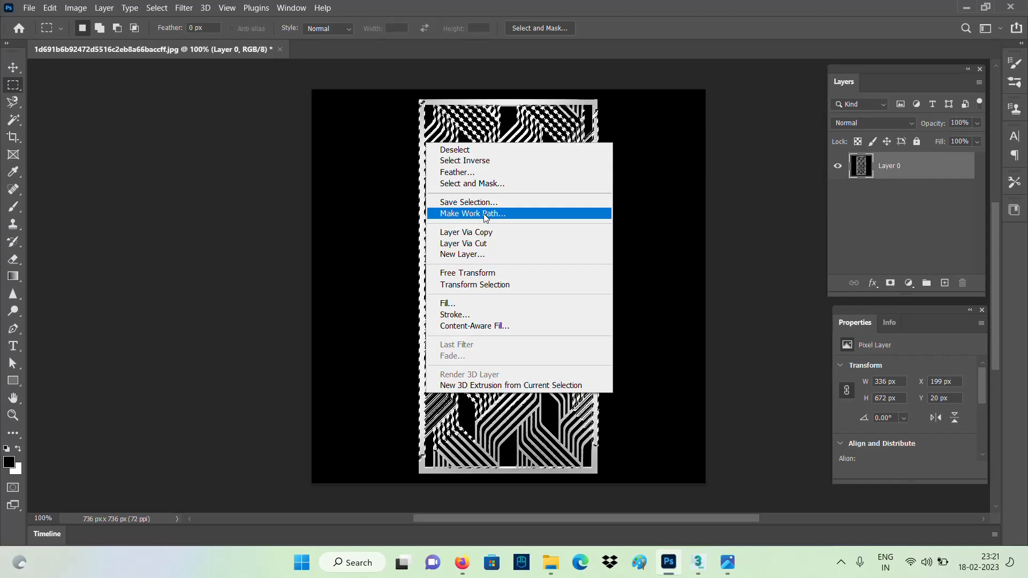
pyautogui.click(485, 214)
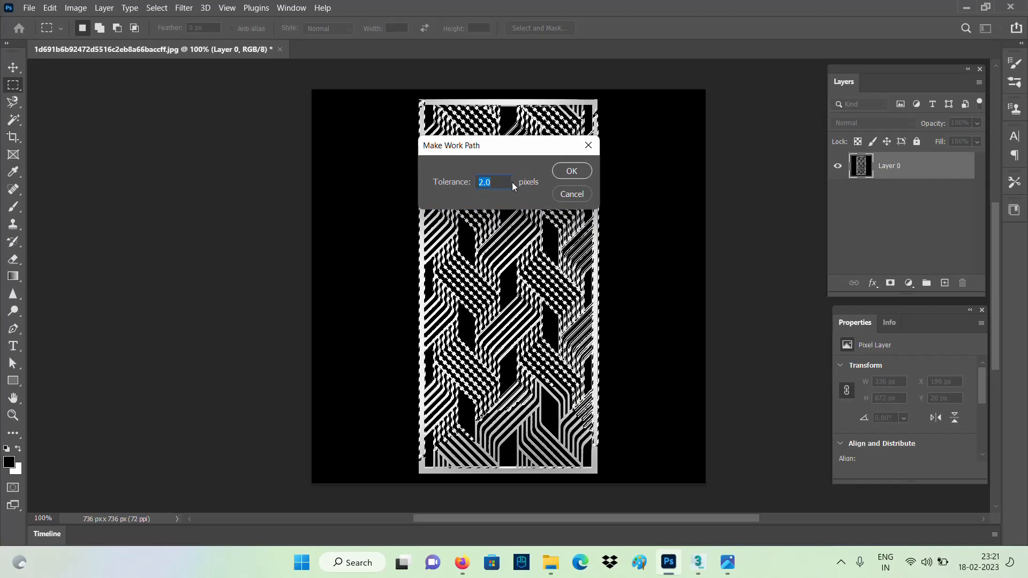
pyautogui.click(570, 171)
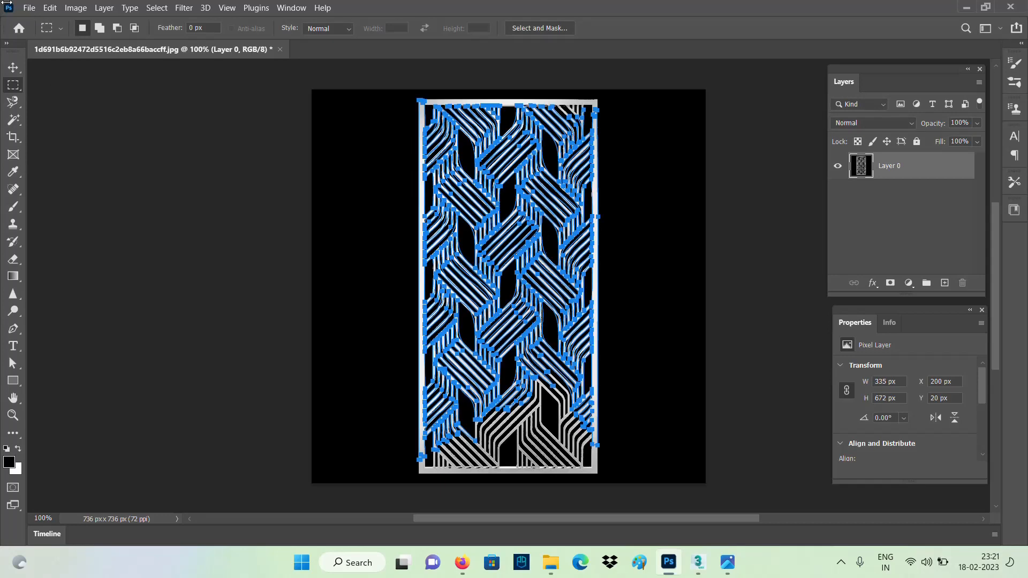
# - Export the Work Path to Illustrator as jalii in the Pictures folder, using the Adobe Illustrator (.ai) format
pyautogui.click(30, 8)
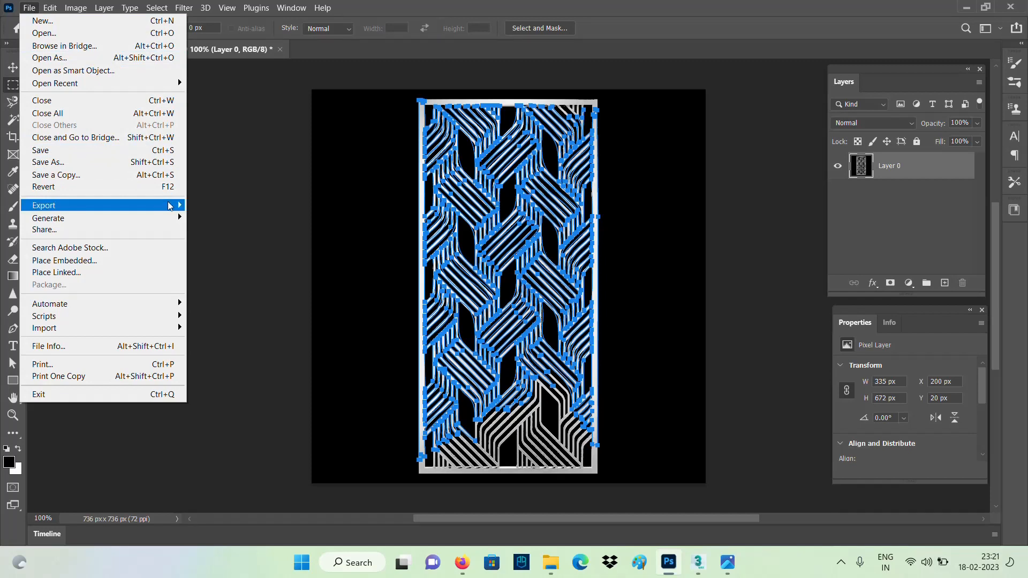
pyautogui.moveTo(171, 206)
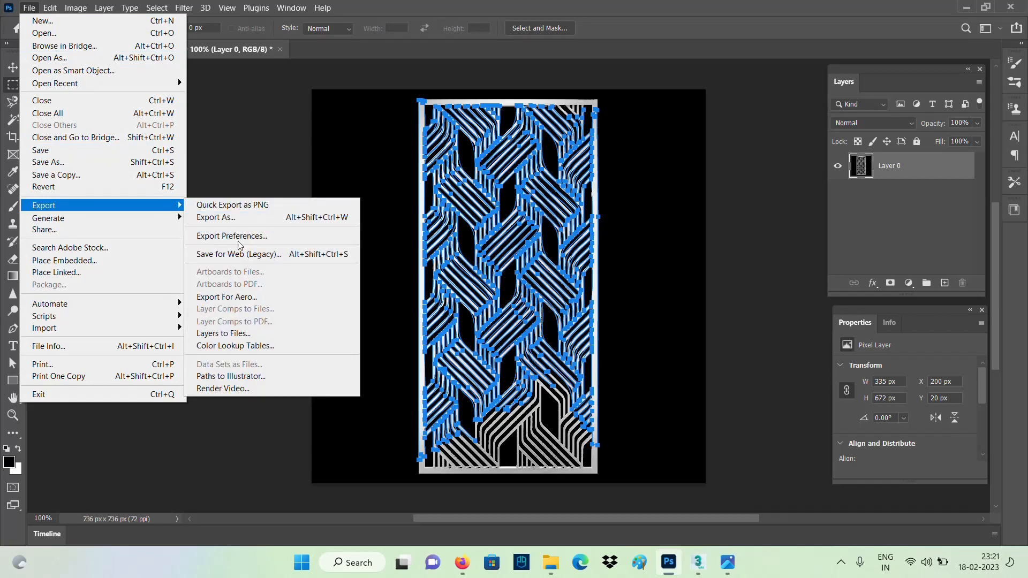
pyautogui.click(261, 378)
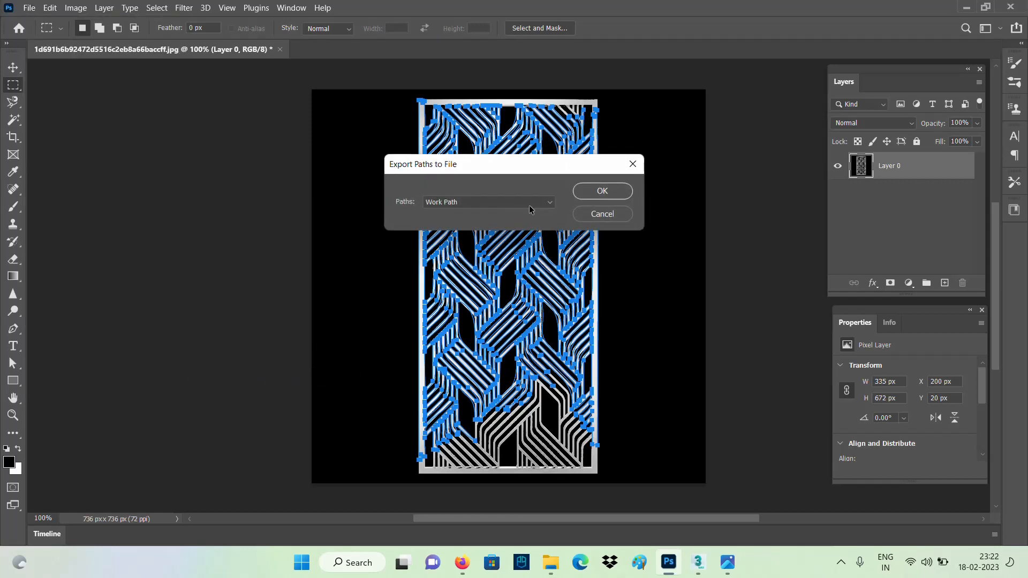
pyautogui.click(550, 208)
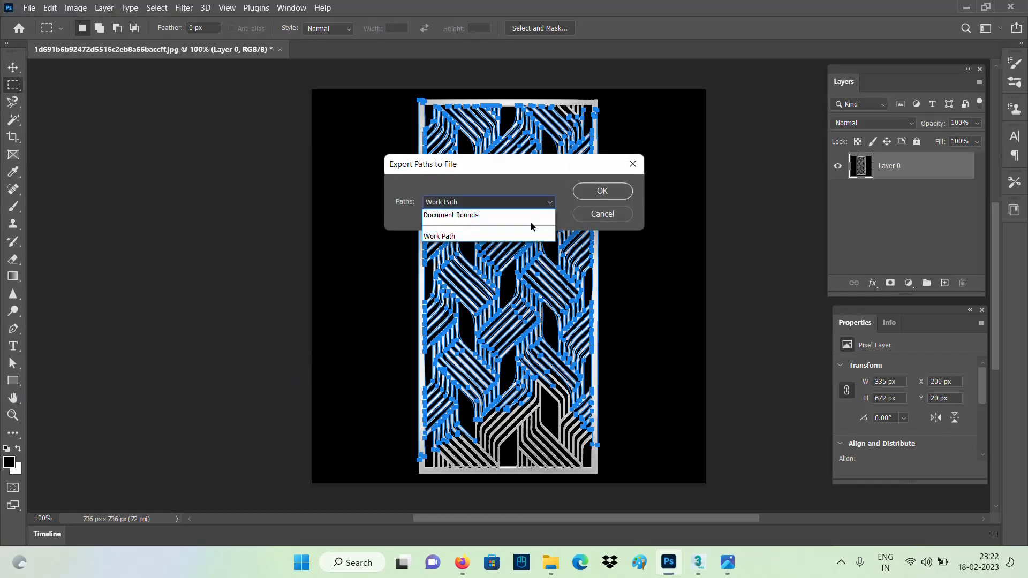
pyautogui.click(519, 236)
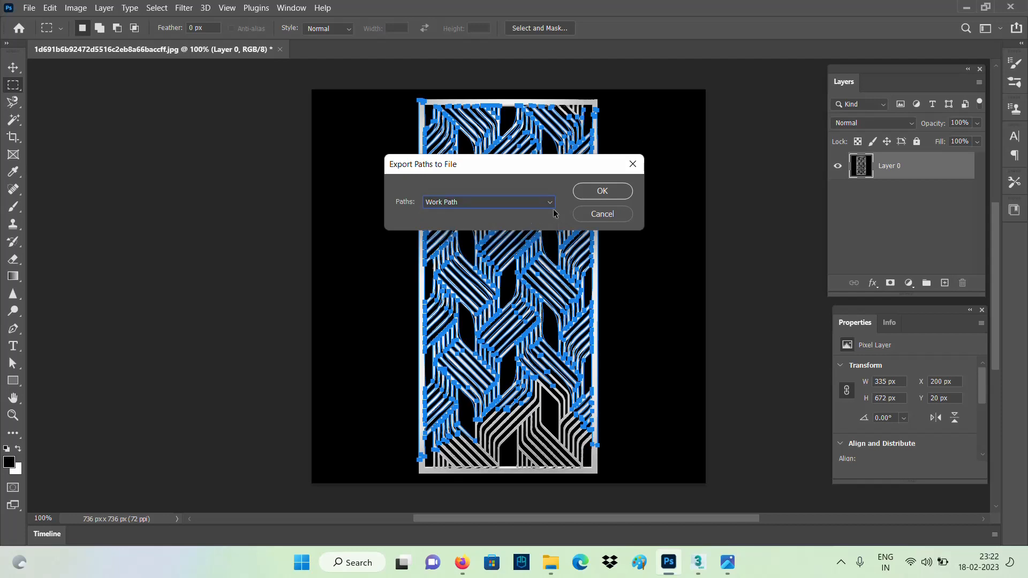
pyautogui.click(590, 193)
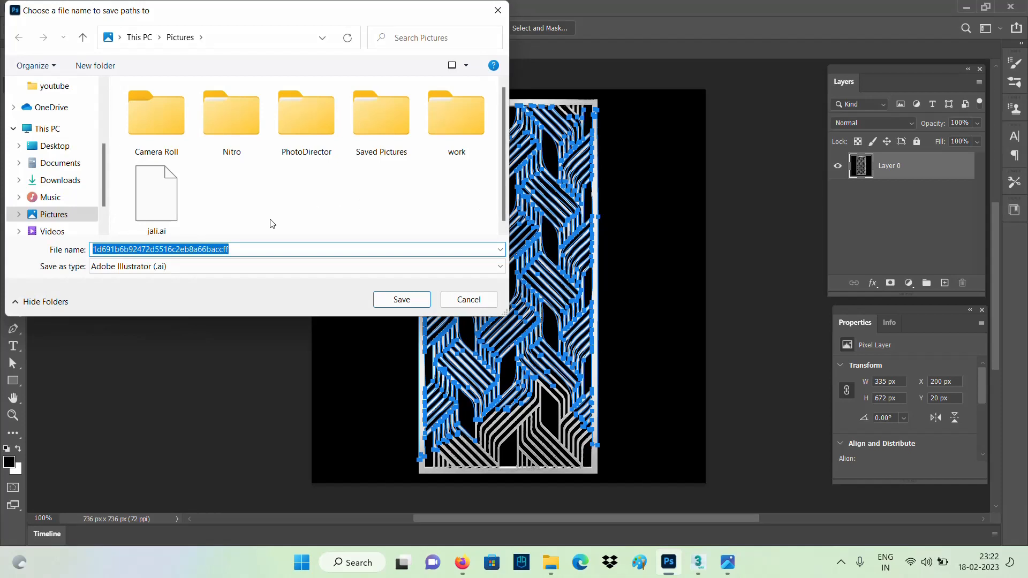
pyautogui.write('jali')
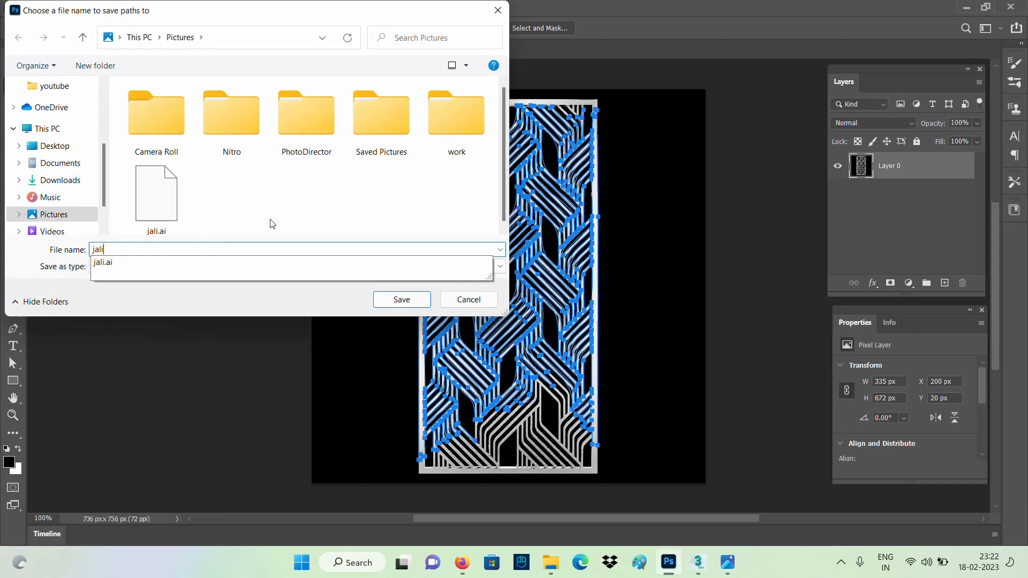
pyautogui.write('i')
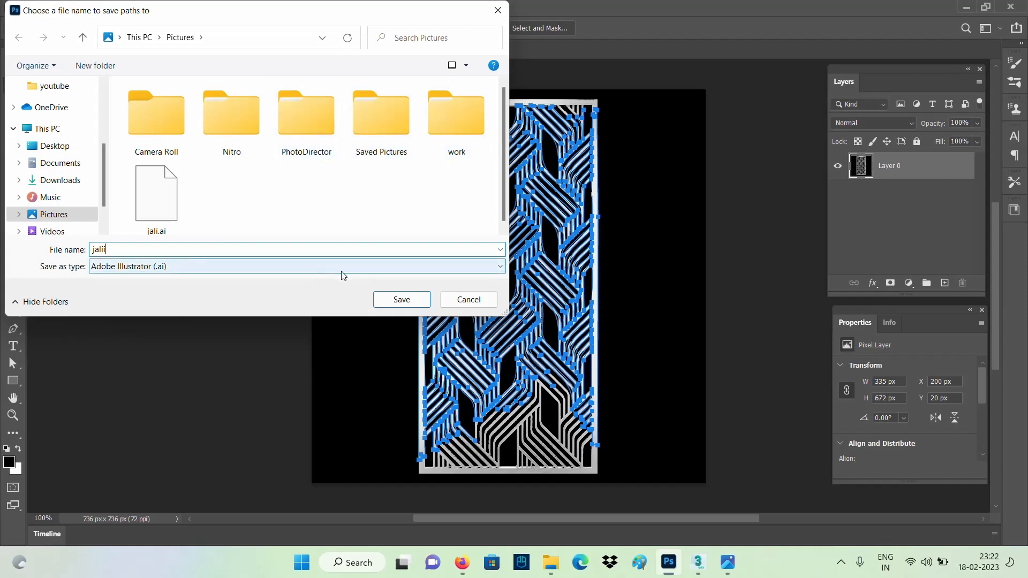
pyautogui.click(500, 267)
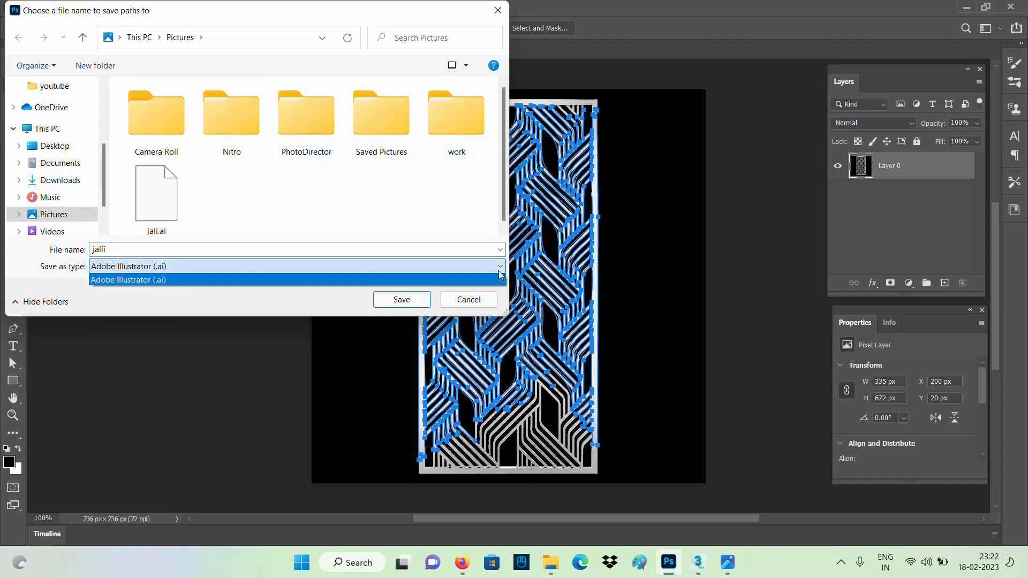
pyautogui.click(411, 303)
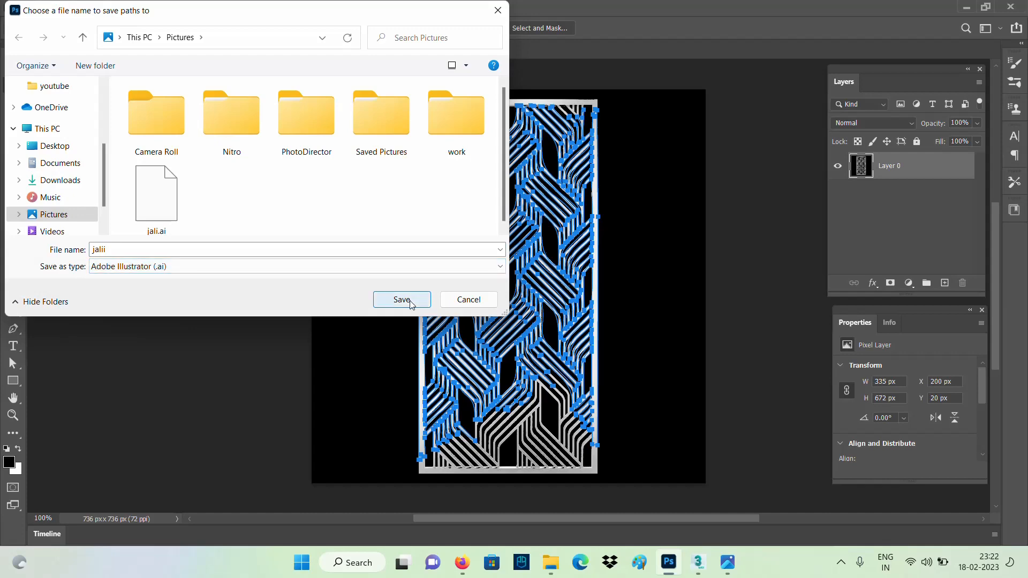
pyautogui.click(410, 303)
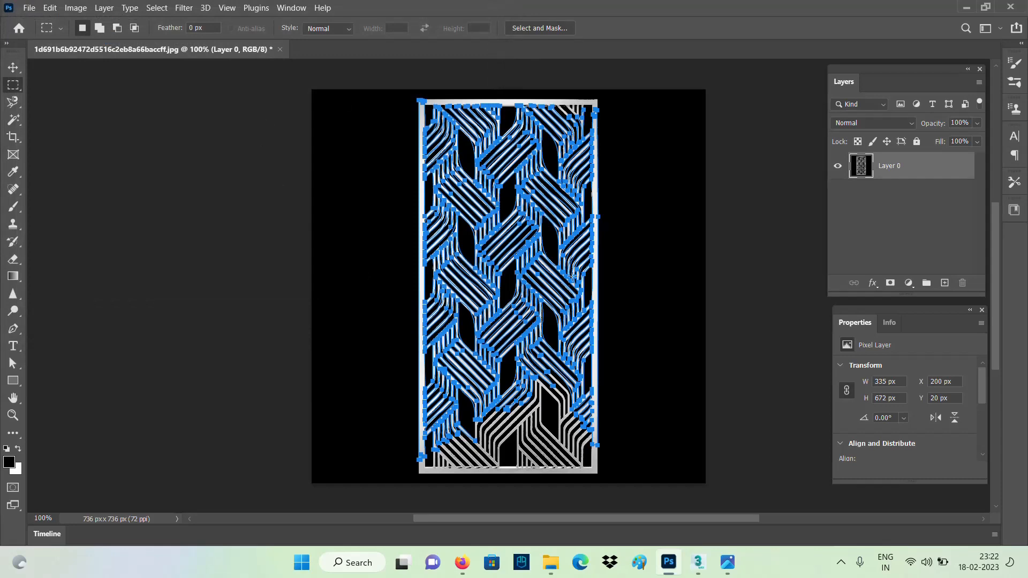
# - Switch to 3ds Max, start merging a file, and show all file types in the Pictures folder
pyautogui.click(699, 562)
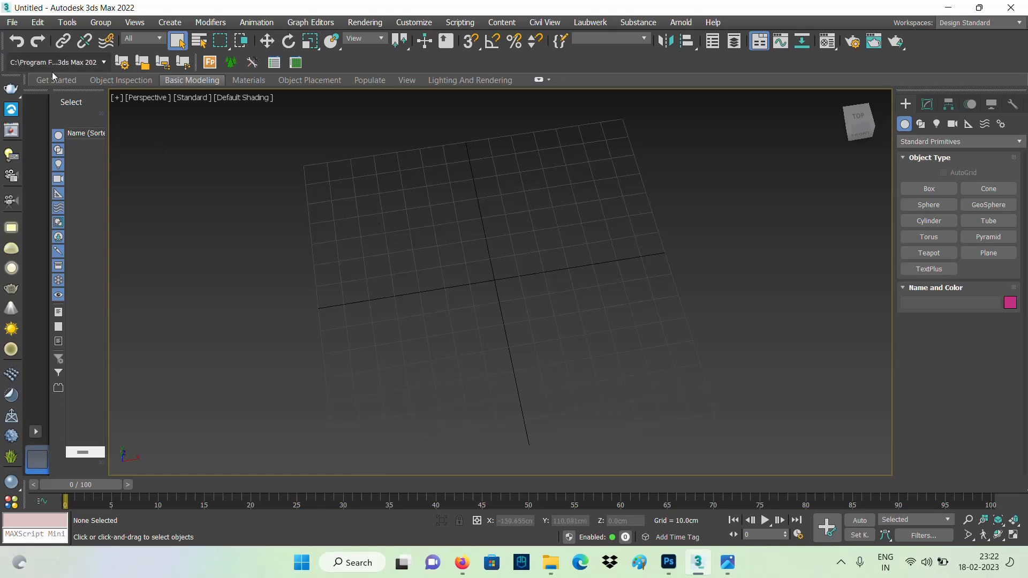
pyautogui.click(13, 22)
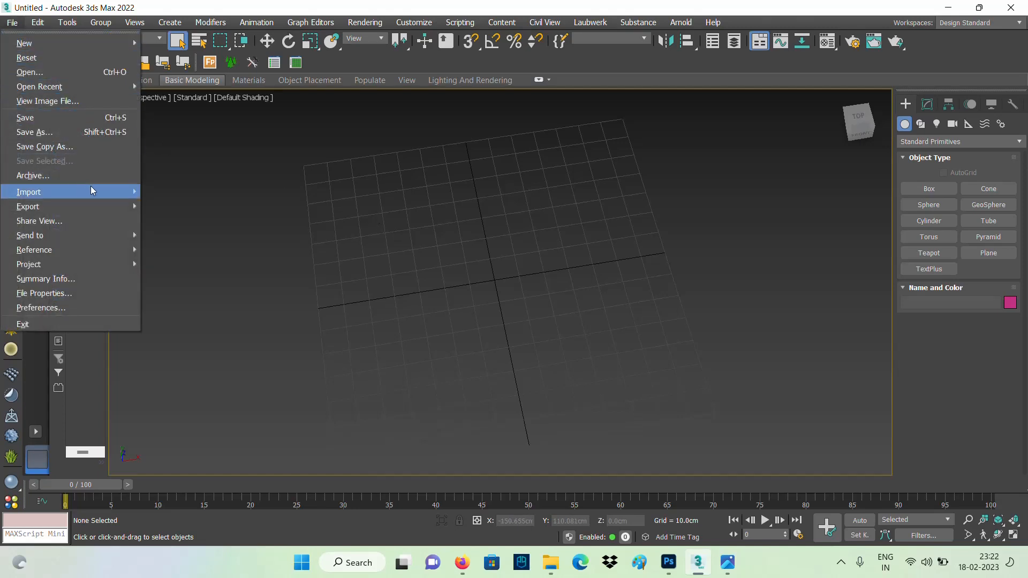
pyautogui.moveTo(91, 192)
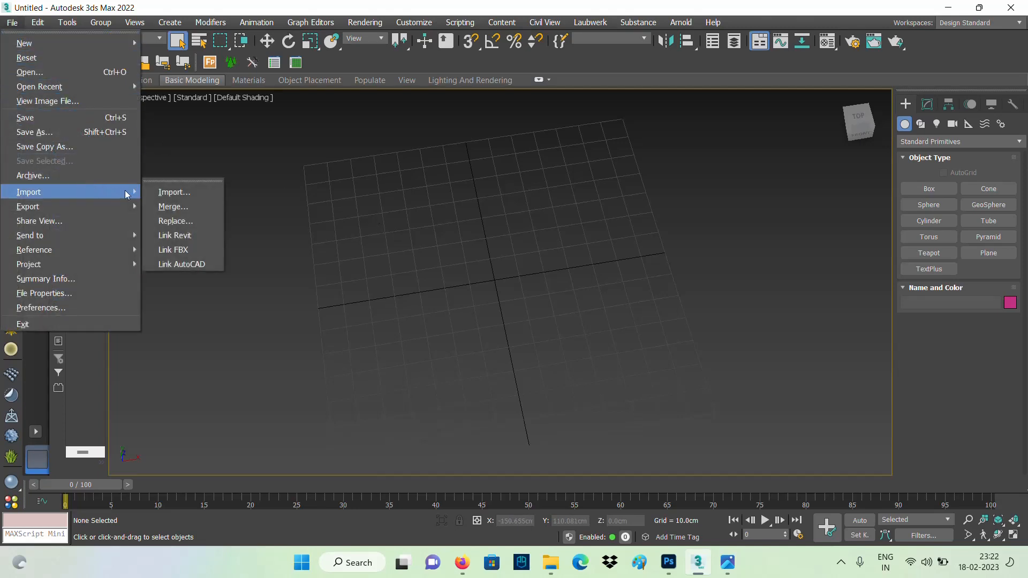
pyautogui.click(181, 207)
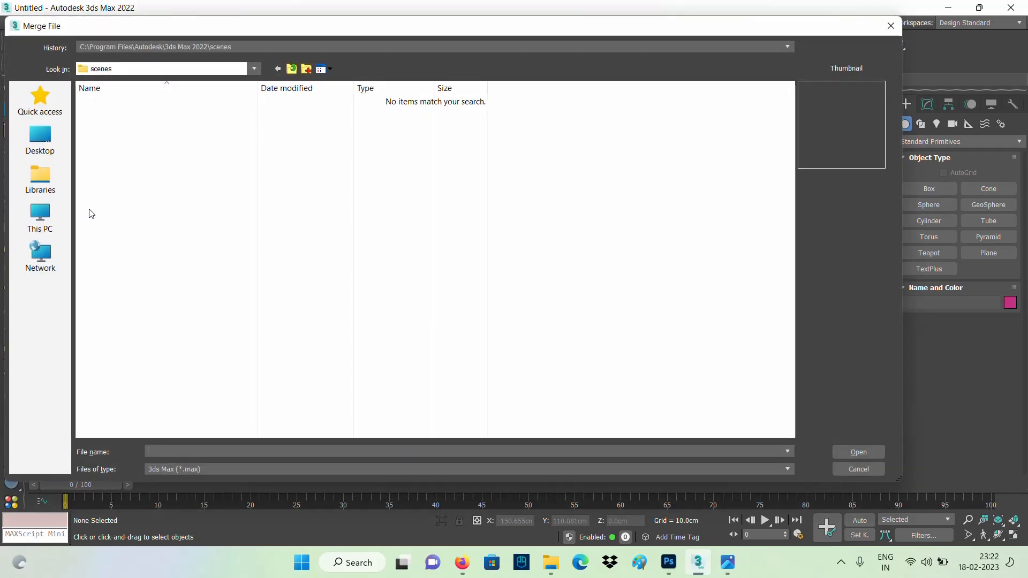
pyautogui.click(57, 216)
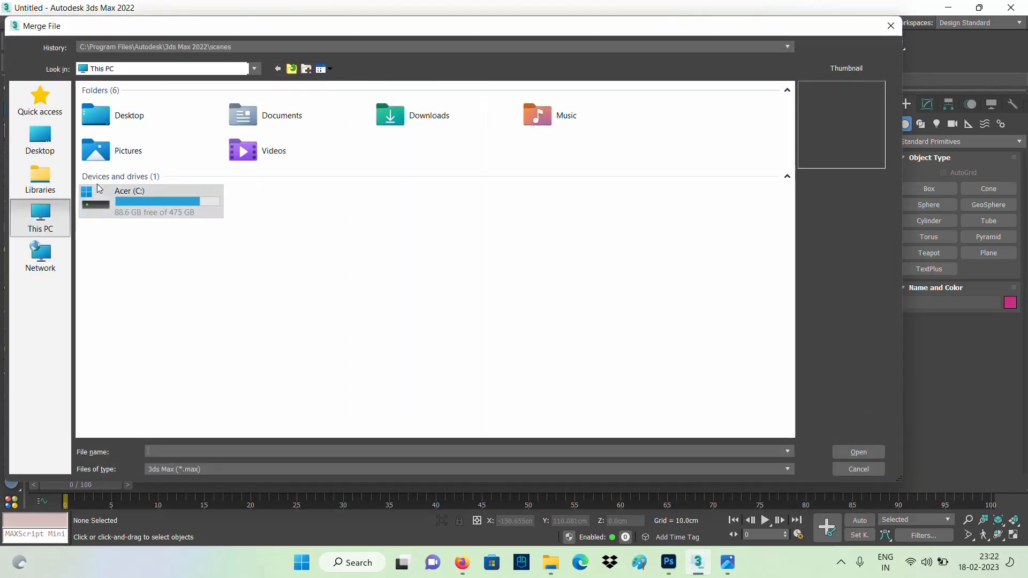
pyautogui.doubleClick(114, 152)
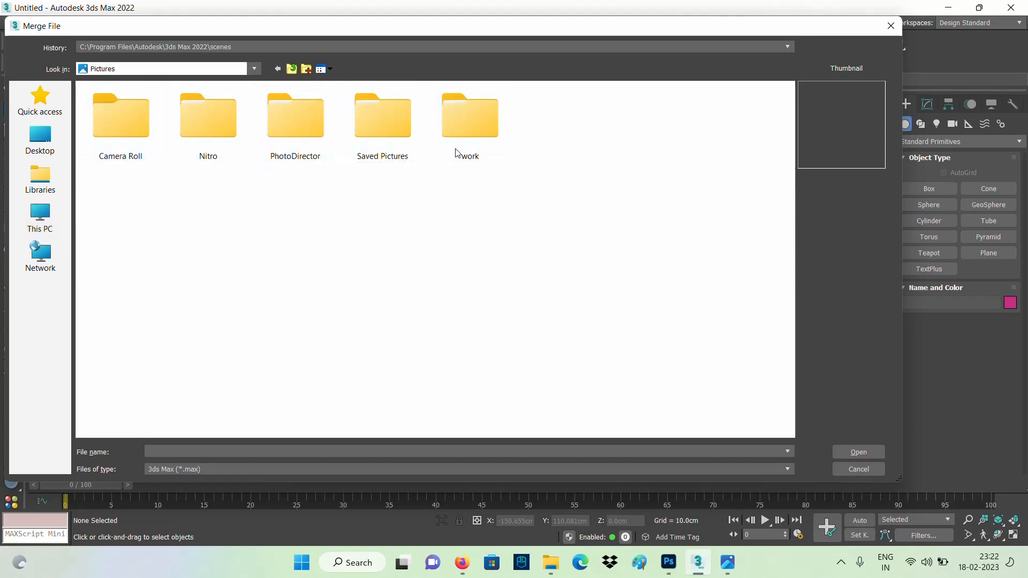
pyautogui.click(759, 468)
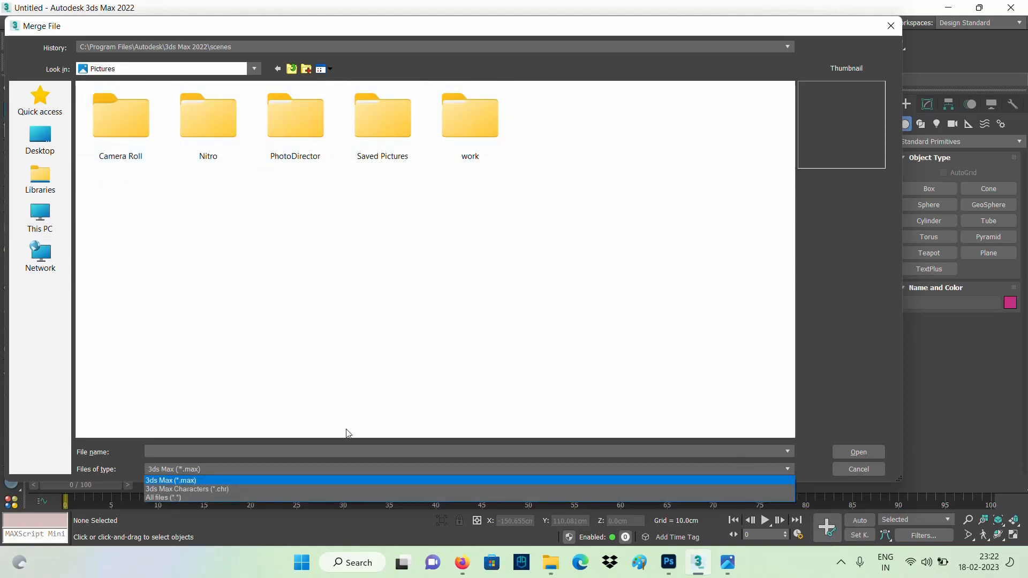
pyautogui.click(196, 497)
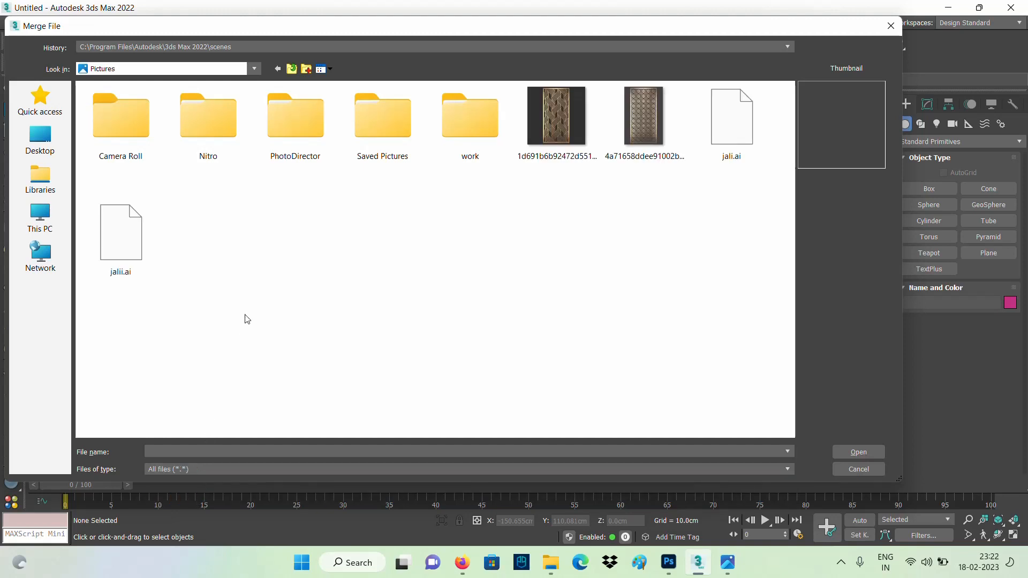
# - Import jali.ai, merging it with the current scene and bringing its shapes in as a single object
pyautogui.click(720, 143)
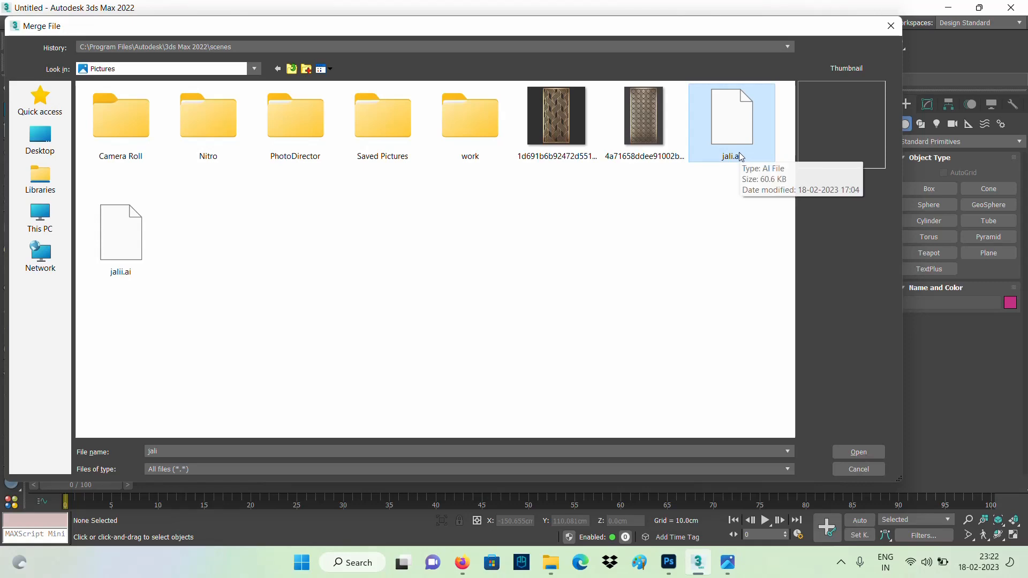
pyautogui.click(858, 452)
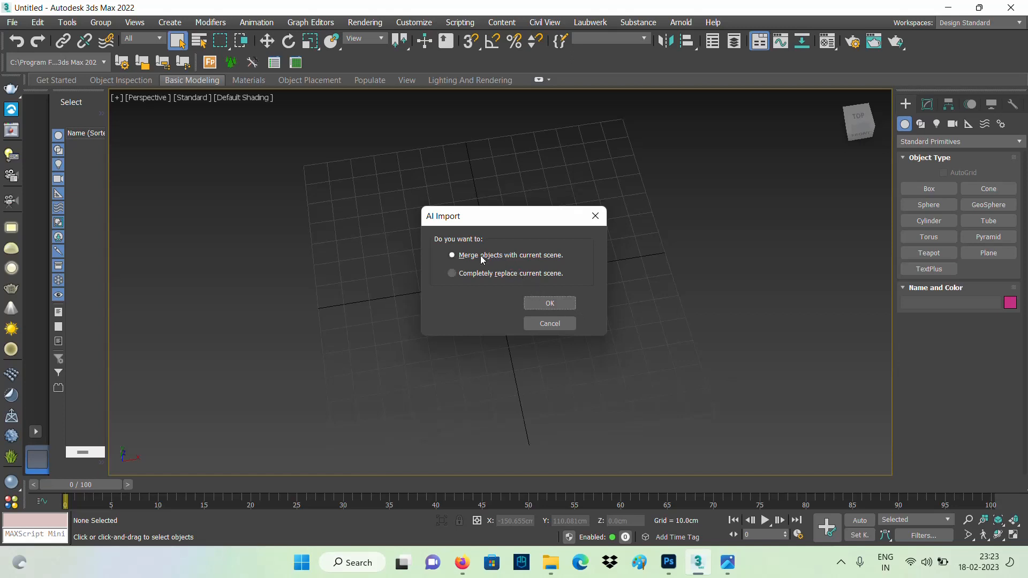
pyautogui.click(561, 305)
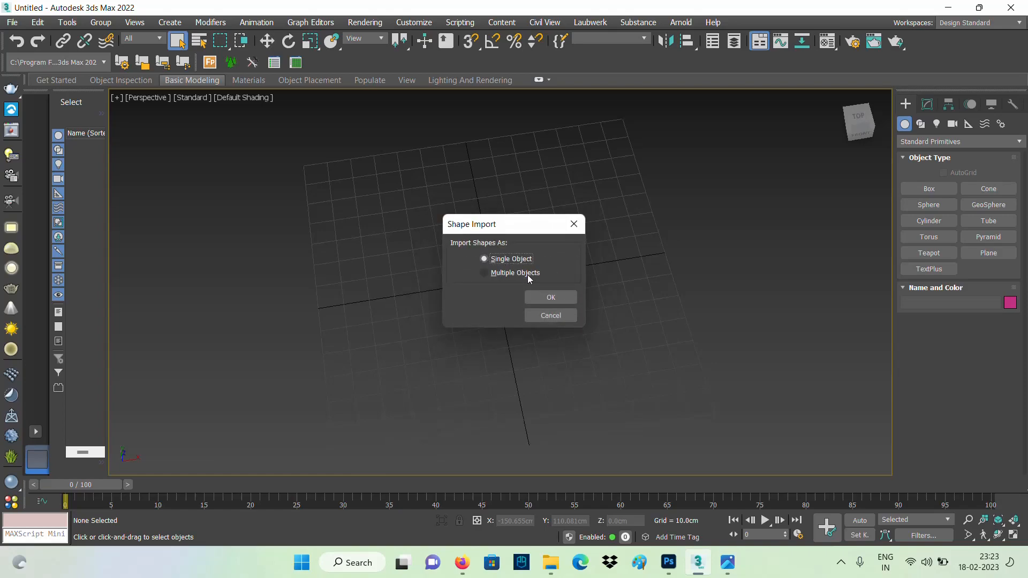
pyautogui.click(551, 297)
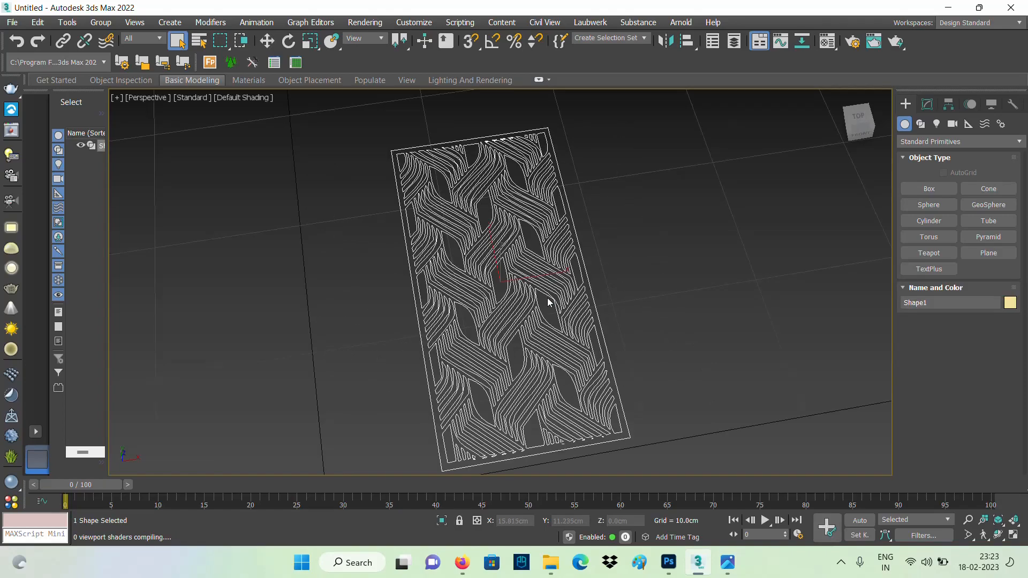
# - Enable Adaptive interpolation on the imported jali spline to smooth its curves
pyautogui.keyDown('alt'); pyautogui.moveTo(622, 277); pyautogui.dragTo(512, 392, button='middle'); pyautogui.keyUp('alt')
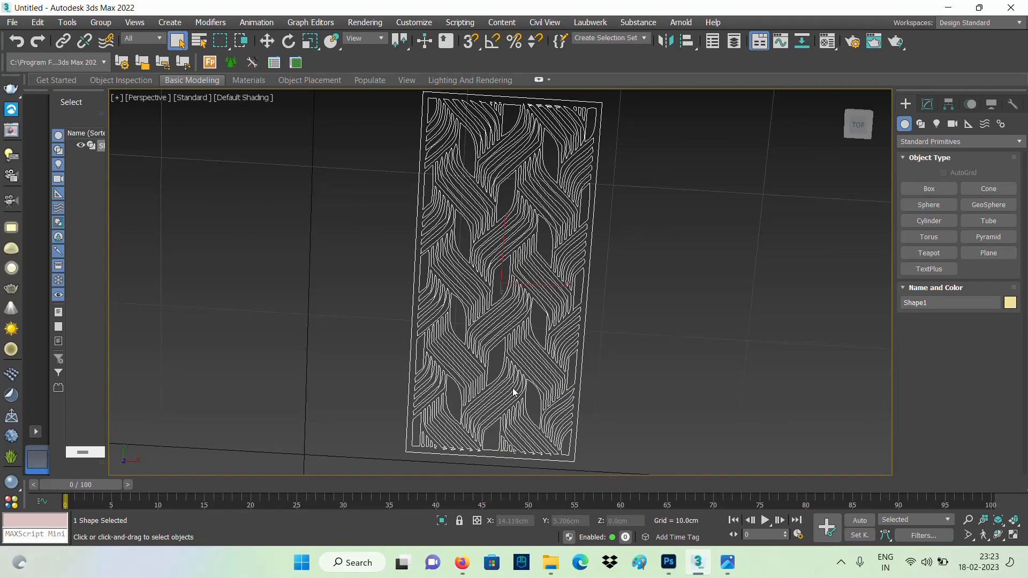
pyautogui.keyDown('alt'); pyautogui.moveTo(501, 331); pyautogui.dragTo(519, 319, button='middle'); pyautogui.keyUp('alt')
pyautogui.scroll(5, 514, 313)
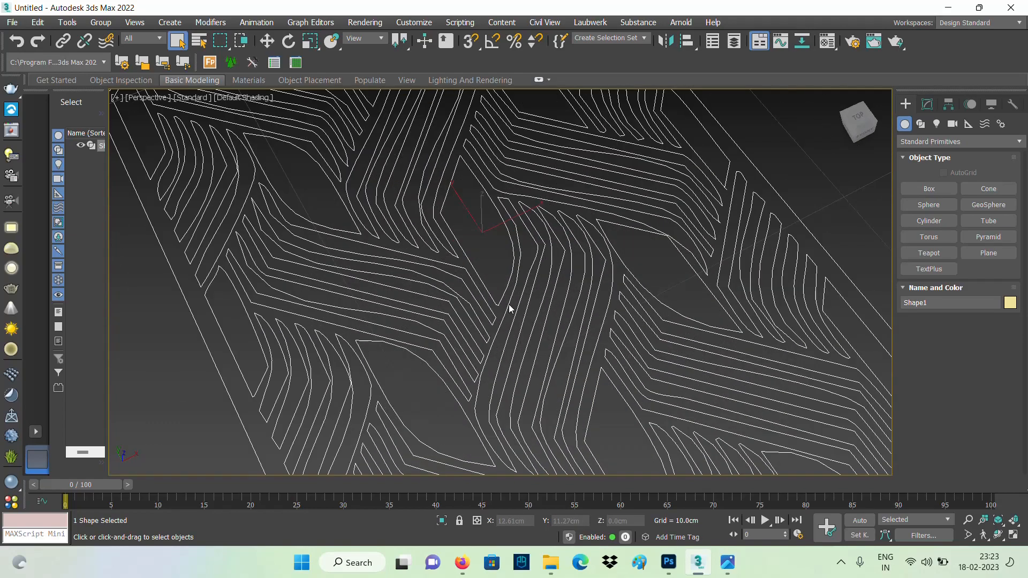
pyautogui.scroll(3, 523, 247)
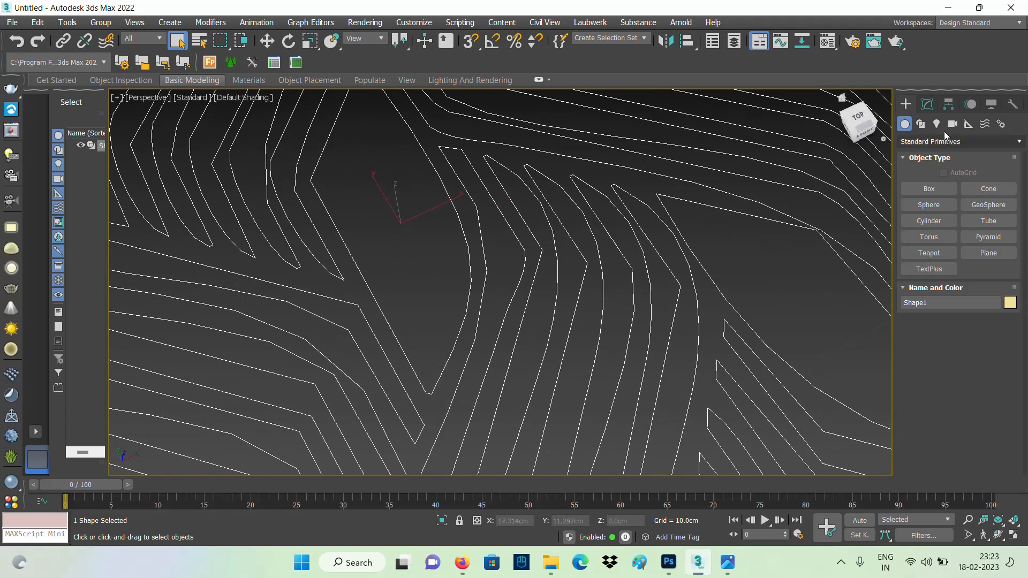
pyautogui.click(927, 105)
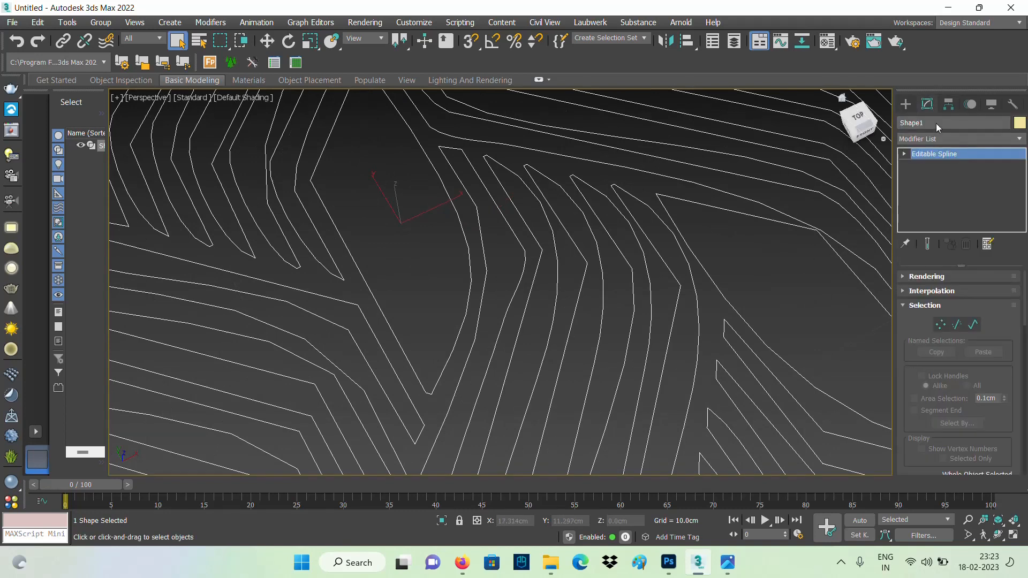
pyautogui.click(909, 293)
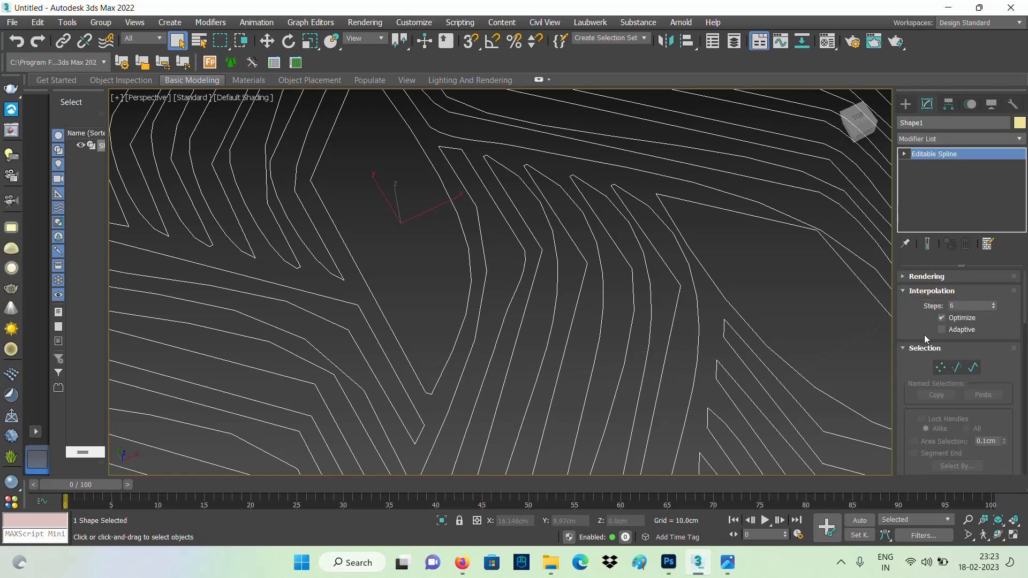
pyautogui.click(942, 330)
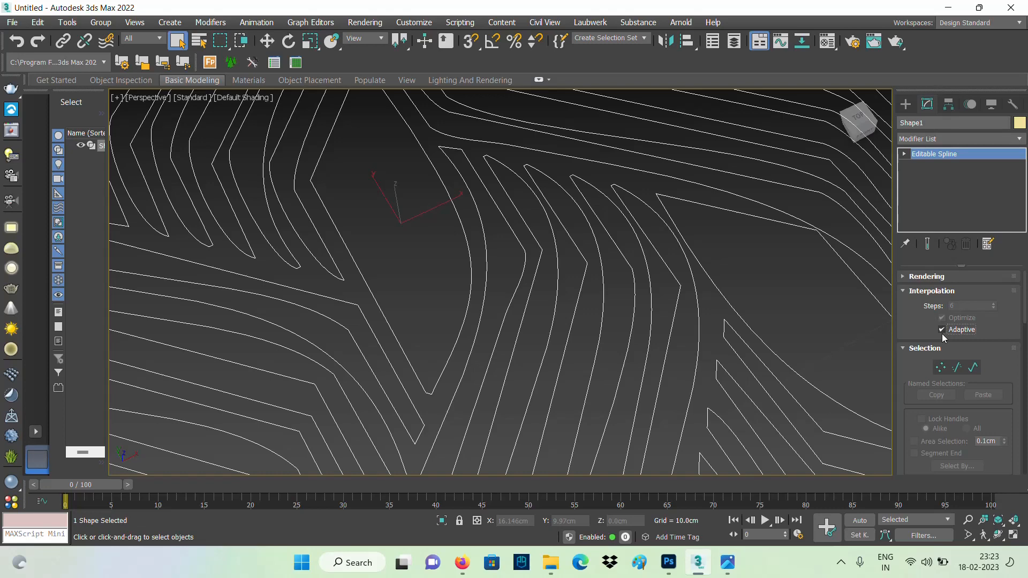
pyautogui.click(942, 330)
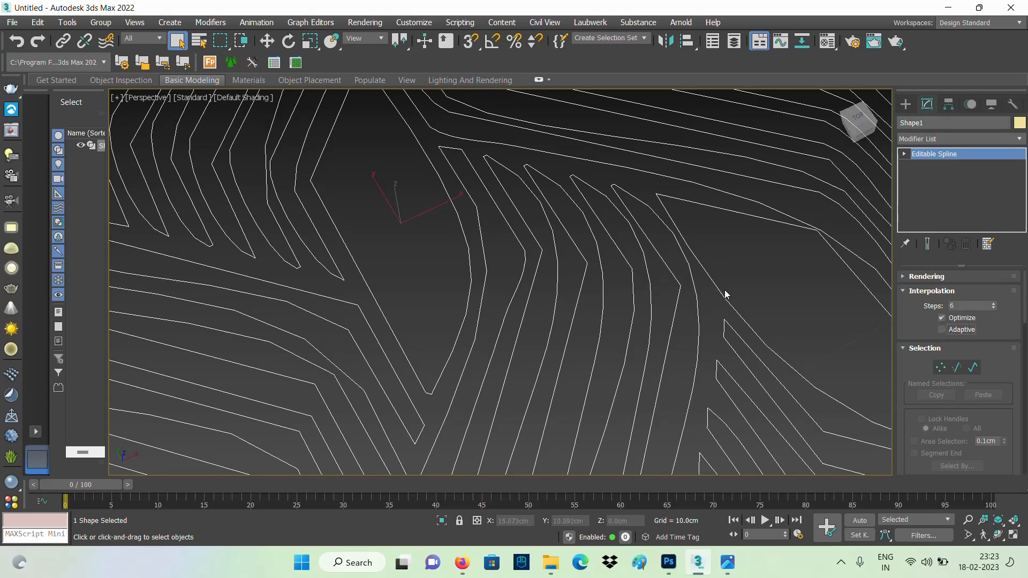
pyautogui.click(941, 331)
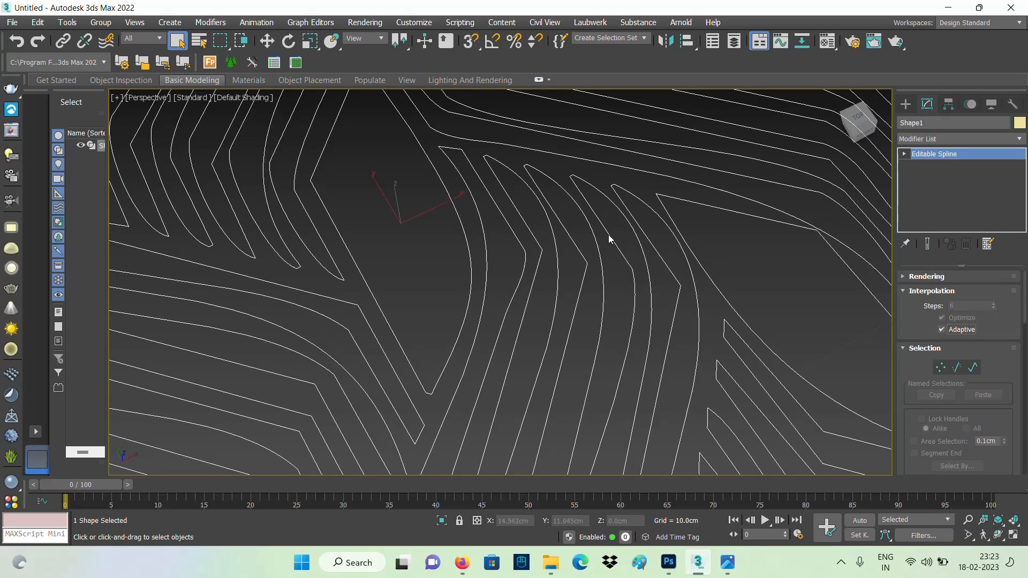
# - Apply an Extrude modifier to the jali spline
pyautogui.scroll(-10, 611, 250)
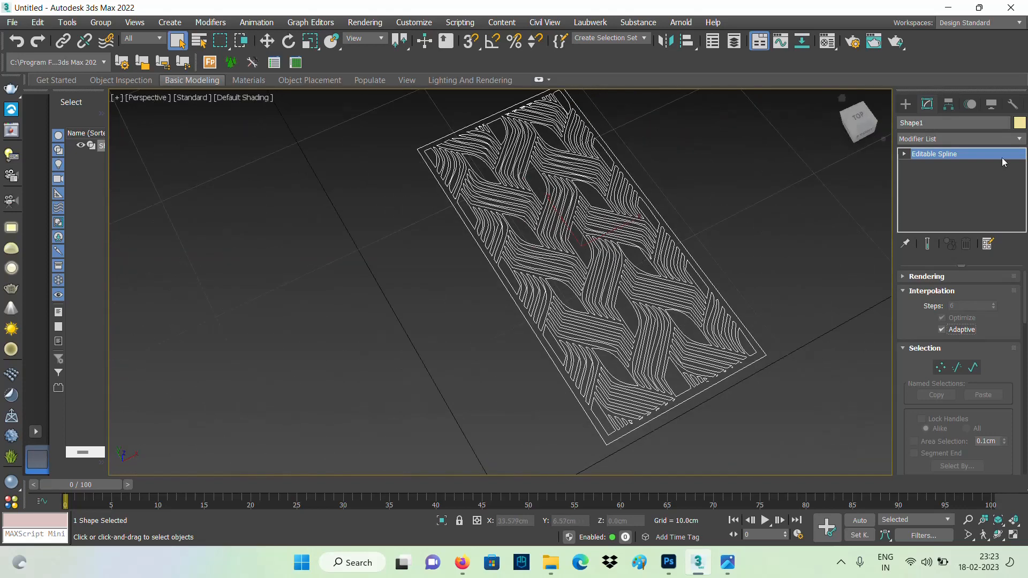
pyautogui.click(942, 140)
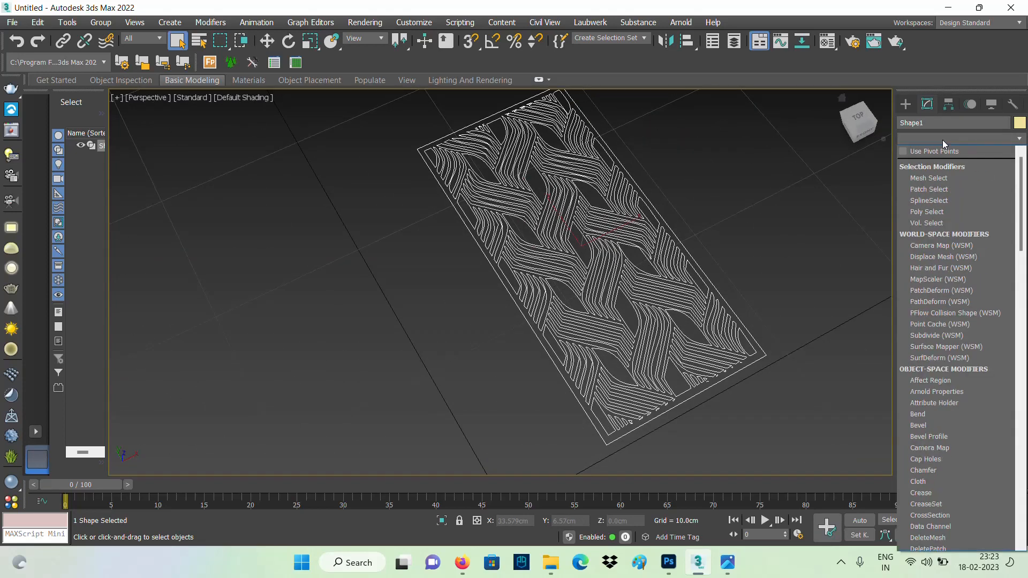
pyautogui.press('e')
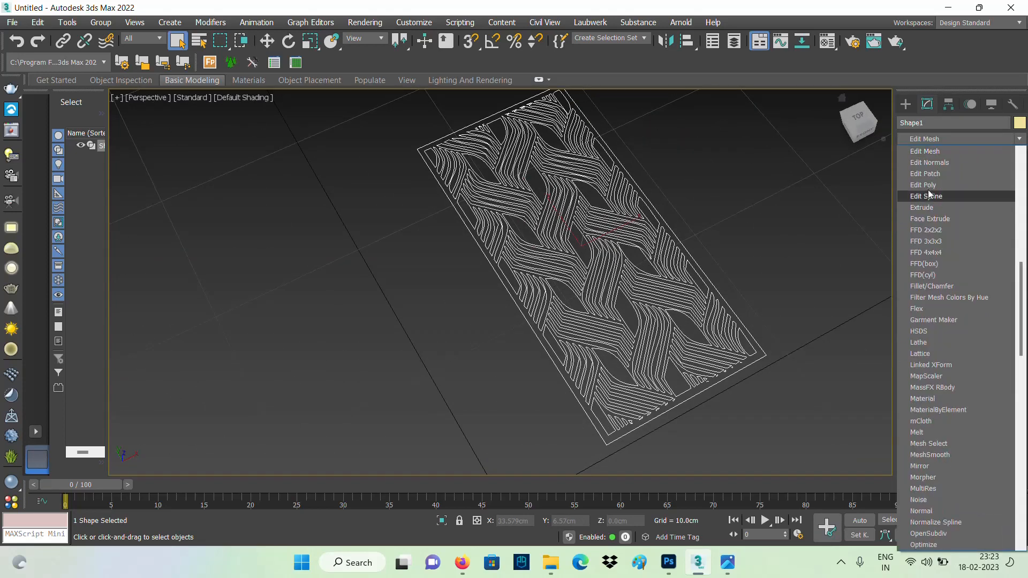
pyautogui.click(958, 211)
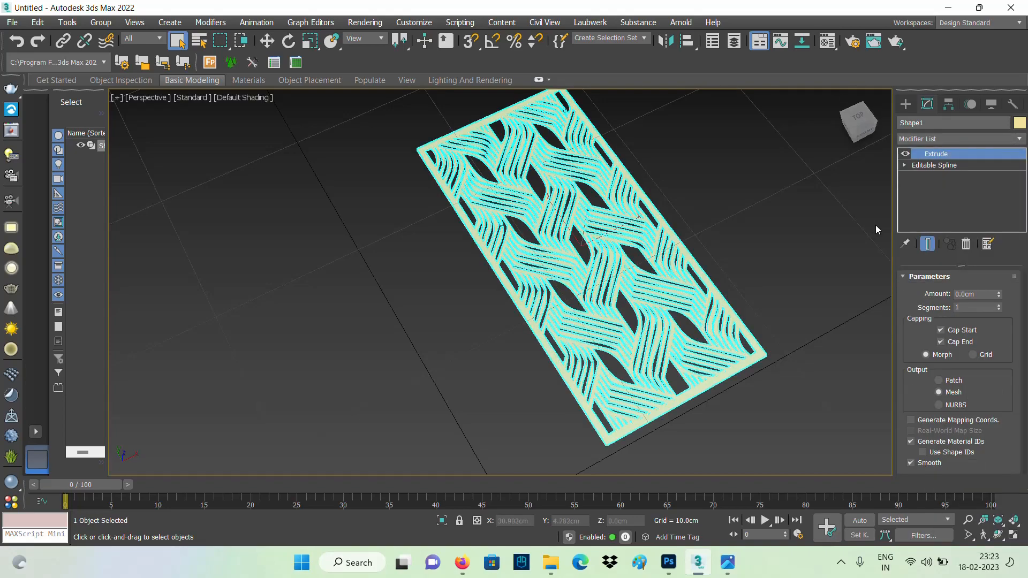
pyautogui.moveTo(661, 315)
pyautogui.keyDown('alt'); pyautogui.mouseDown(button='middle')
pyautogui.moveTo(728, 284)
pyautogui.moveTo(666, 298)
pyautogui.mouseUp(button='middle'); pyautogui.keyUp('alt')
pyautogui.scroll(5, 666, 302)
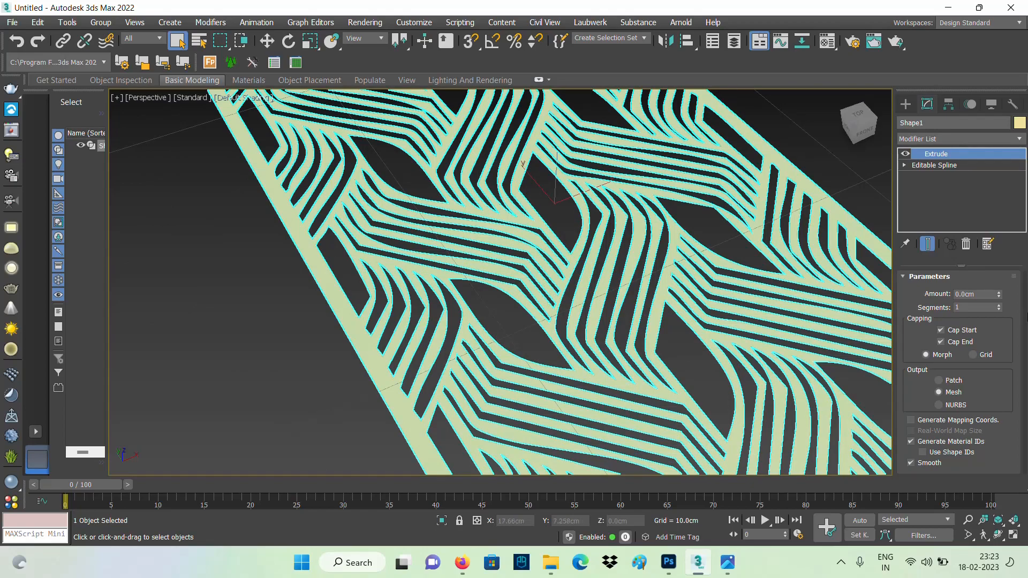
# - Set the jali's Extrude amount to 2 cm, check the panel from several angles, and deselect it
pyautogui.doubleClick(985, 293)
pyautogui.moveTo(999, 296); pyautogui.dragTo(1002, 295)
pyautogui.scroll(-4, 761, 247)
pyautogui.keyDown('alt'); pyautogui.moveTo(761, 248); pyautogui.dragTo(767, 304, button='middle'); pyautogui.keyUp('alt')
pyautogui.doubleClick(990, 295)
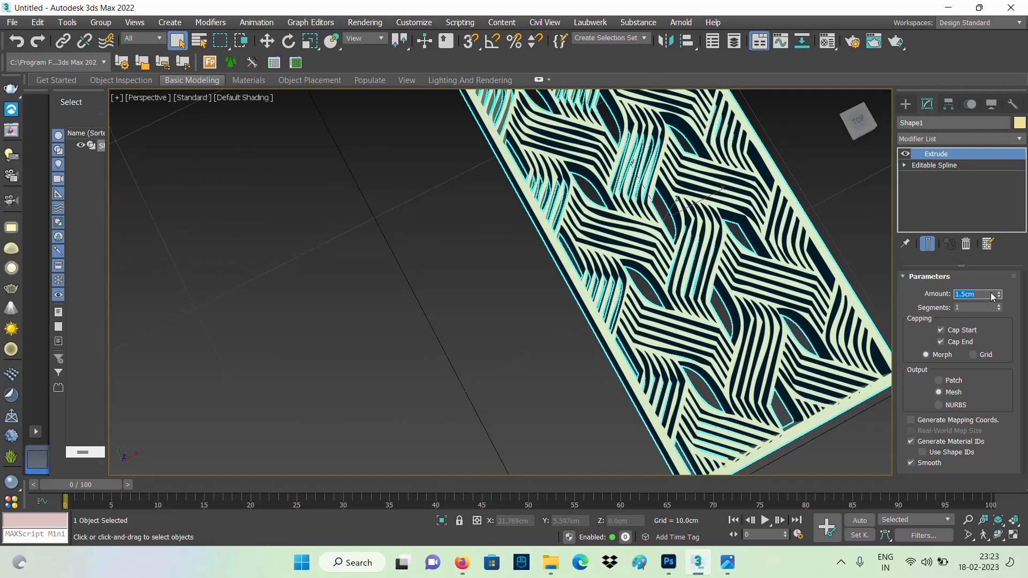
pyautogui.write('2')
pyautogui.press('Return')
pyautogui.keyDown('alt'); pyautogui.moveTo(715, 266); pyautogui.dragTo(423, 213, button='middle'); pyautogui.keyUp('alt')
pyautogui.keyDown('alt'); pyautogui.moveTo(714, 213); pyautogui.dragTo(699, 258, button='middle'); pyautogui.keyUp('alt')
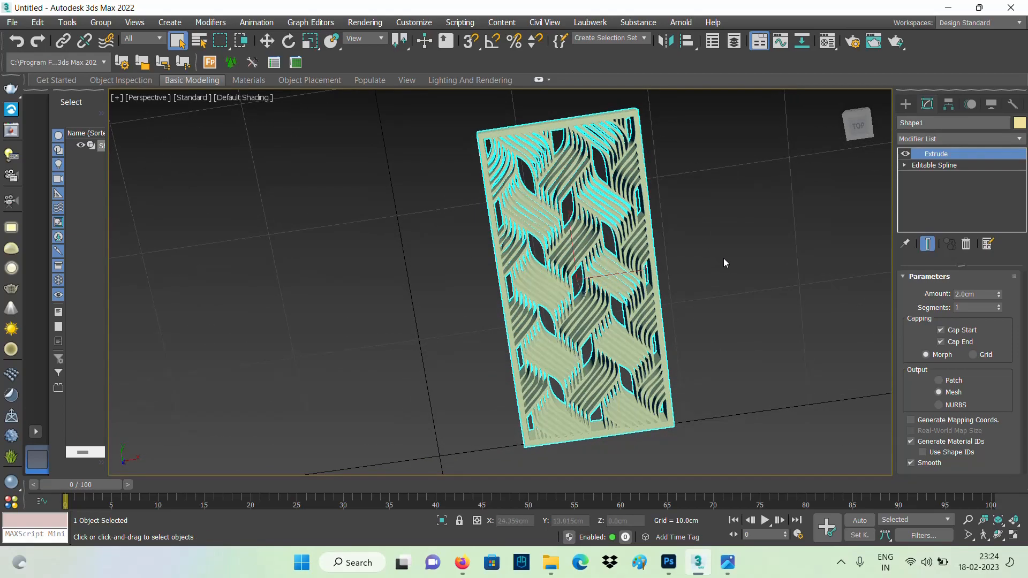
pyautogui.click(723, 258)
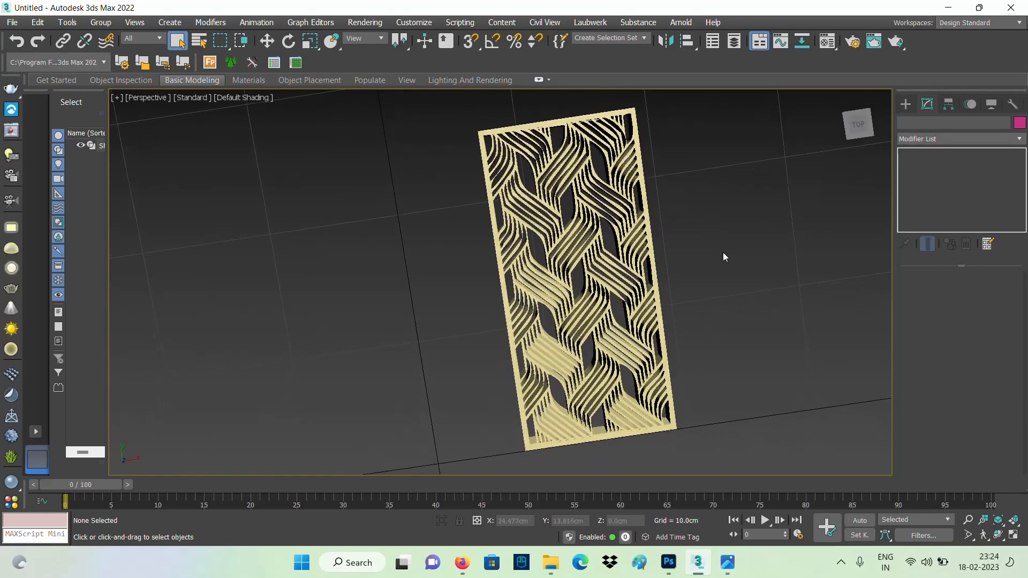